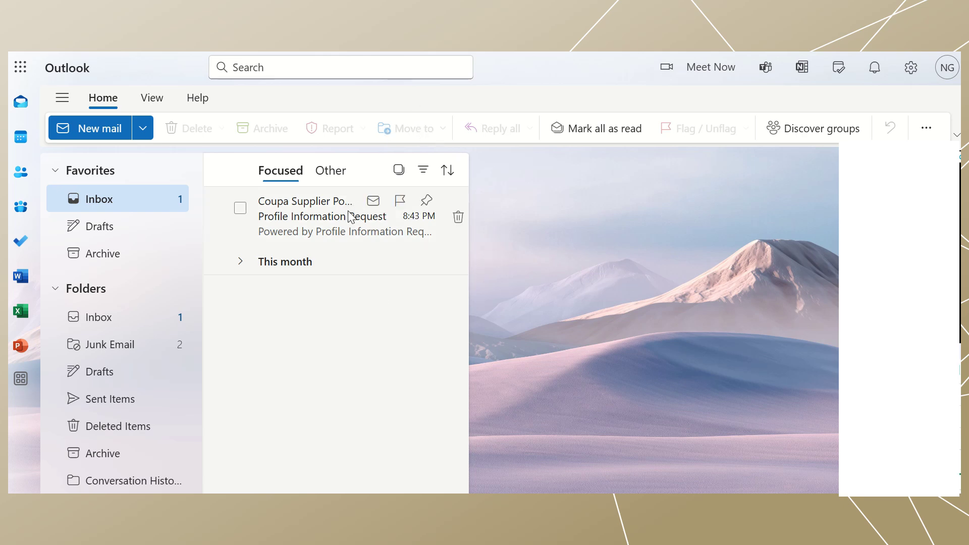
- Open the Coupa Profile Information Request email and choose Join and Respond
{"action": "double_click", "coordinate": [328, 216]}
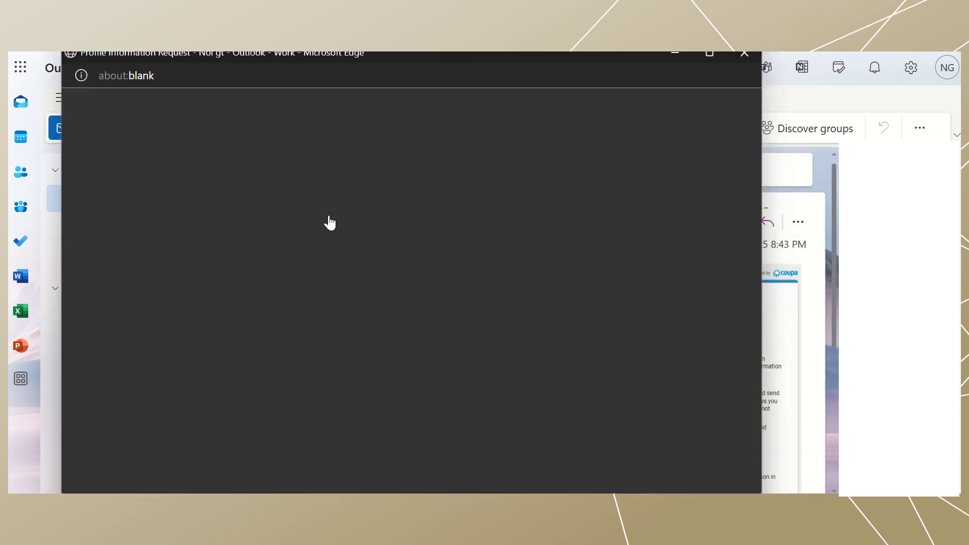
{"action": "scroll", "coordinate": [328, 216], "scroll_direction": "down", "scroll_amount": 3}
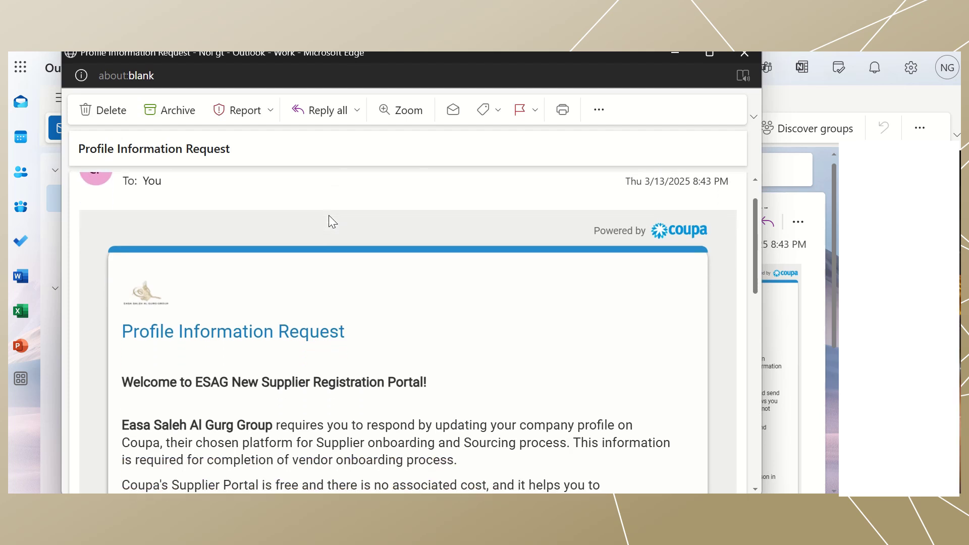
{"action": "scroll", "coordinate": [328, 222], "scroll_direction": "down", "scroll_amount": 2}
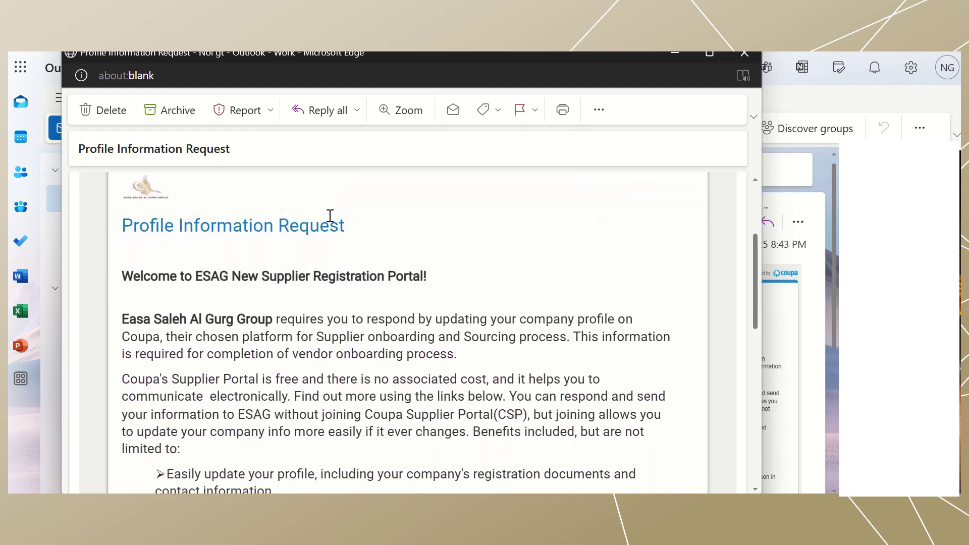
{"action": "scroll", "coordinate": [330, 216], "scroll_direction": "down", "scroll_amount": 2}
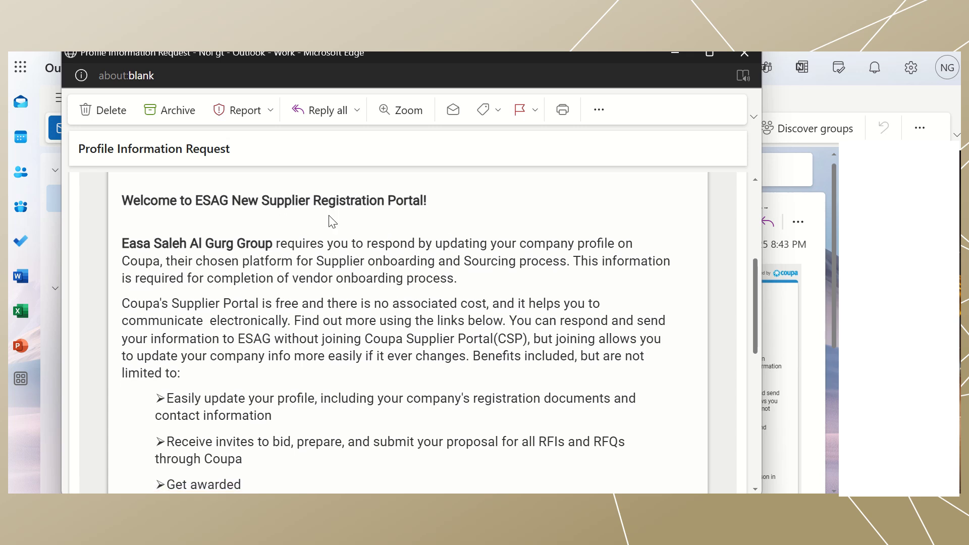
{"action": "scroll", "coordinate": [331, 218], "scroll_direction": "down", "scroll_amount": 2}
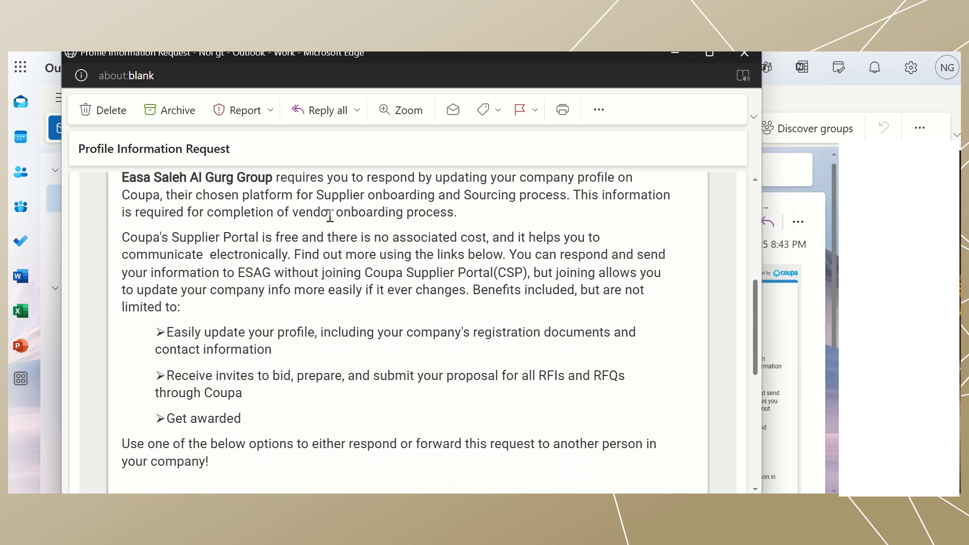
{"action": "scroll", "coordinate": [330, 216], "scroll_direction": "down", "scroll_amount": 2}
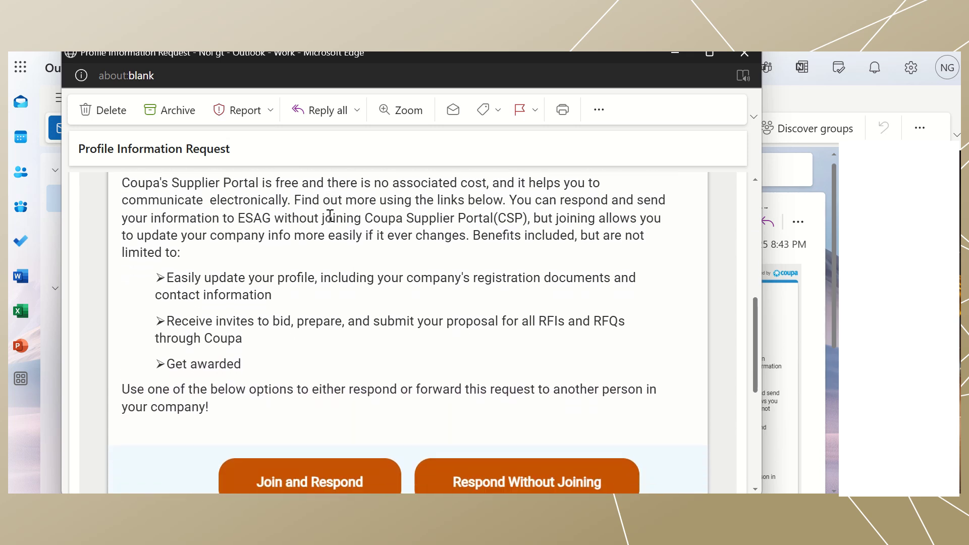
{"action": "scroll", "coordinate": [330, 216], "scroll_direction": "down", "scroll_amount": 1}
{"action": "scroll", "coordinate": [330, 216], "scroll_direction": "down", "scroll_amount": 1}
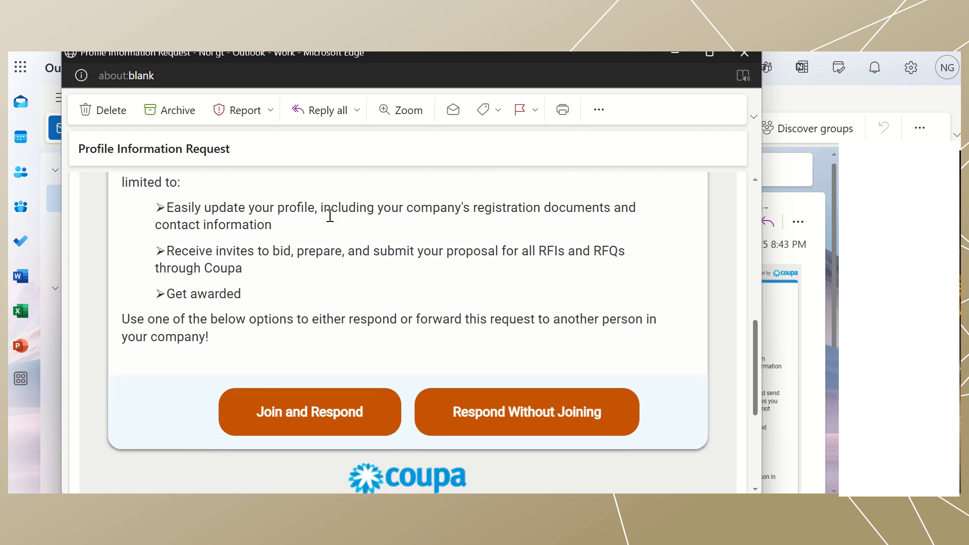
{"action": "scroll", "coordinate": [330, 216], "scroll_direction": "down", "scroll_amount": 1}
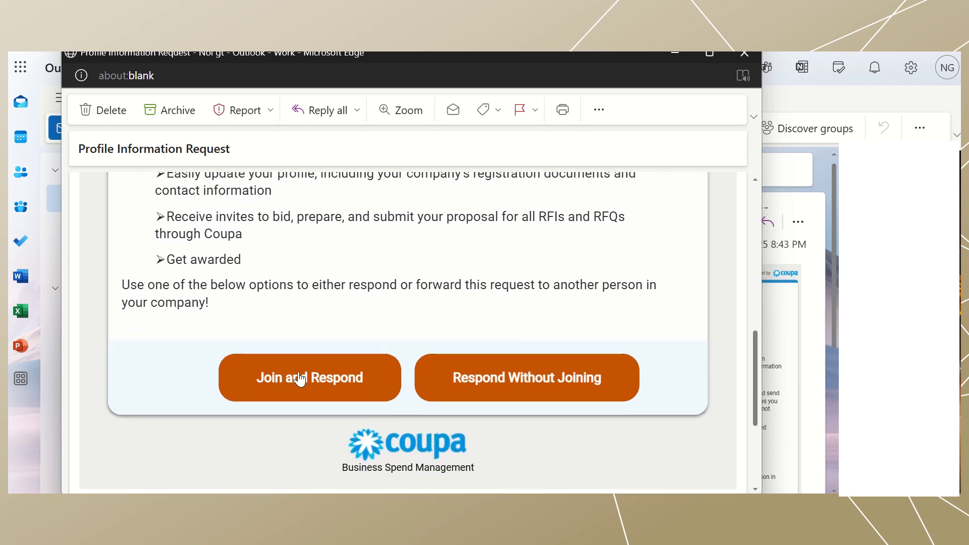
{"action": "scroll", "coordinate": [318, 396], "scroll_direction": "down", "scroll_amount": 1}
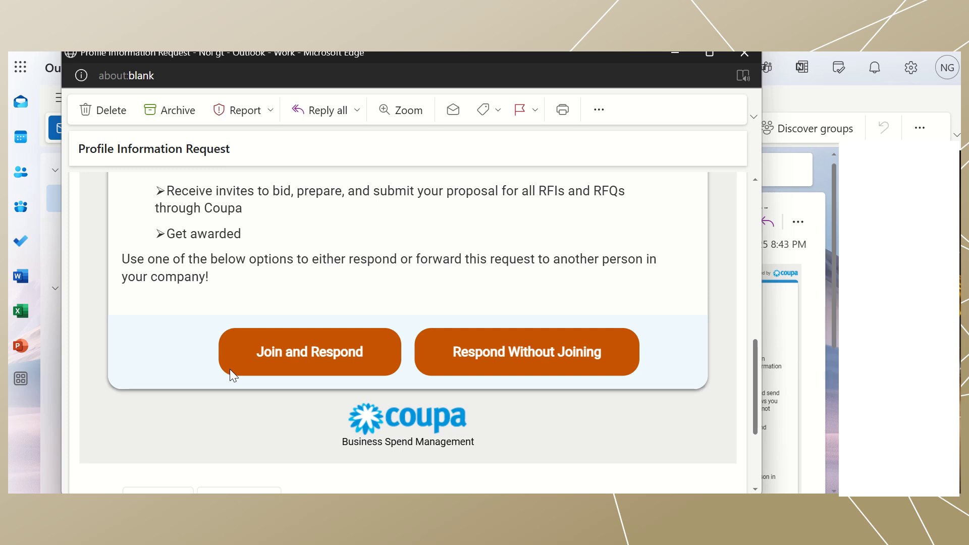
{"action": "left_click", "coordinate": [230, 371]}
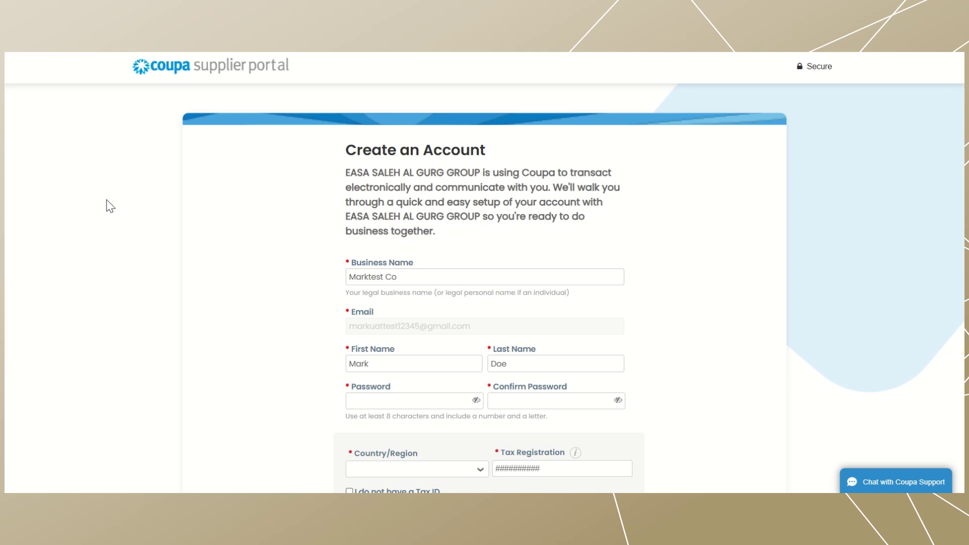
- Correct the business name's last letter and enter the account password twice
{"action": "scroll", "coordinate": [667, 228], "scroll_direction": "down", "scroll_amount": 1}
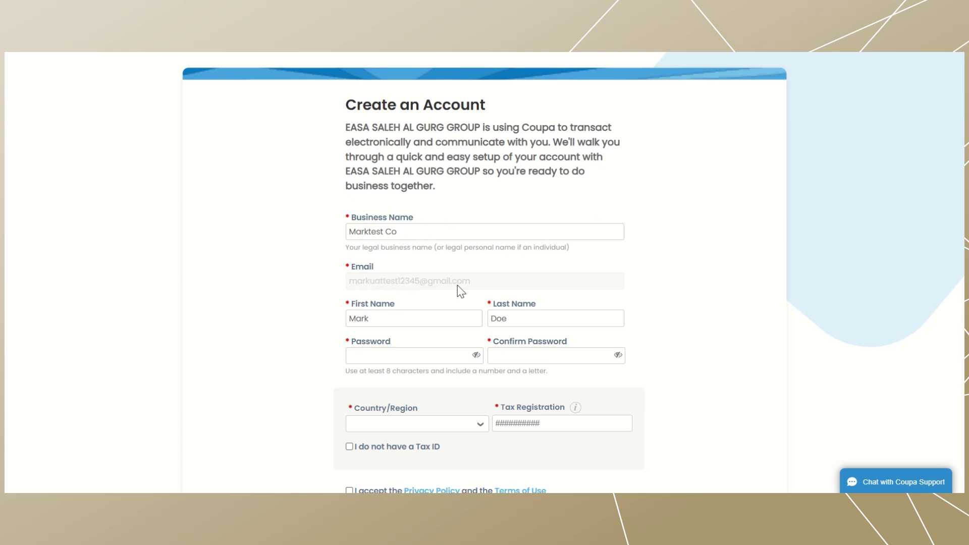
{"action": "left_click", "coordinate": [418, 231]}
{"action": "key", "text": "BackSpace"}
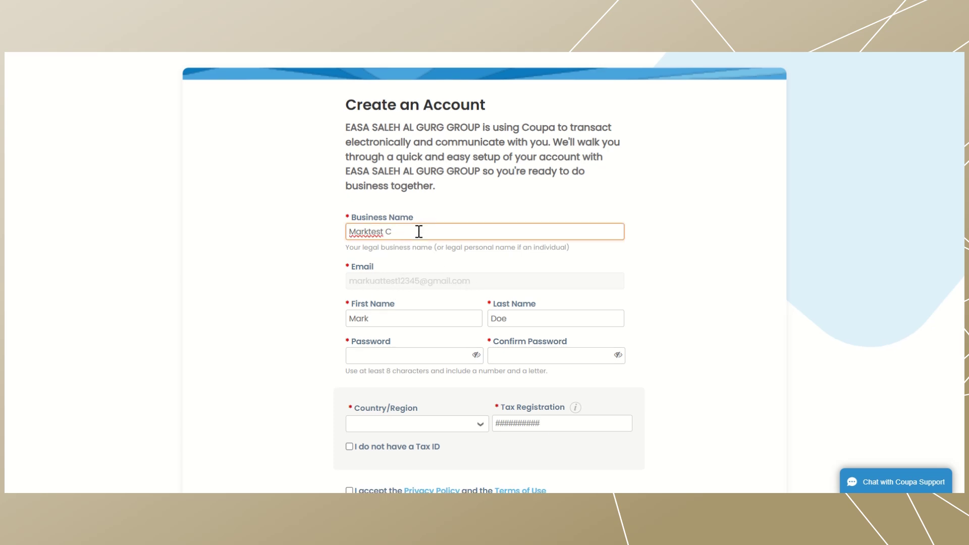
{"action": "type", "text": "o"}
{"action": "scroll", "coordinate": [417, 233], "scroll_direction": "down", "scroll_amount": 1}
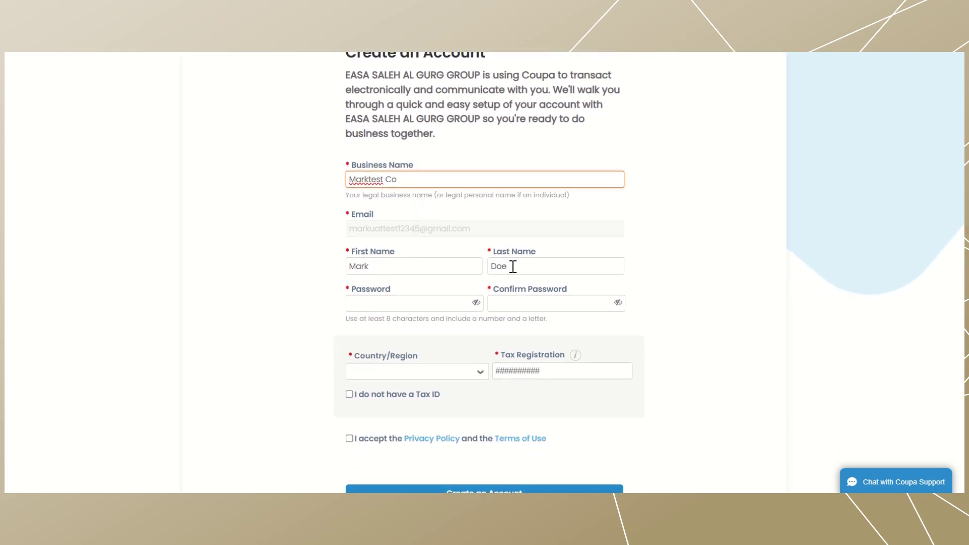
{"action": "left_click", "coordinate": [394, 305]}
{"action": "type", "text": "••"}
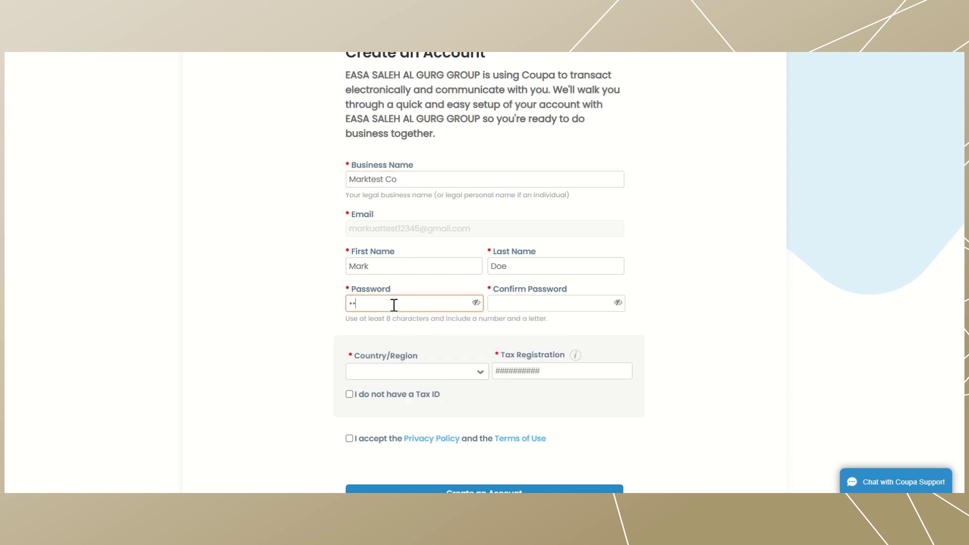
{"action": "type", "text": "•••••"}
{"action": "left_click", "coordinate": [503, 302]}
{"action": "type", "text": "••••••"}
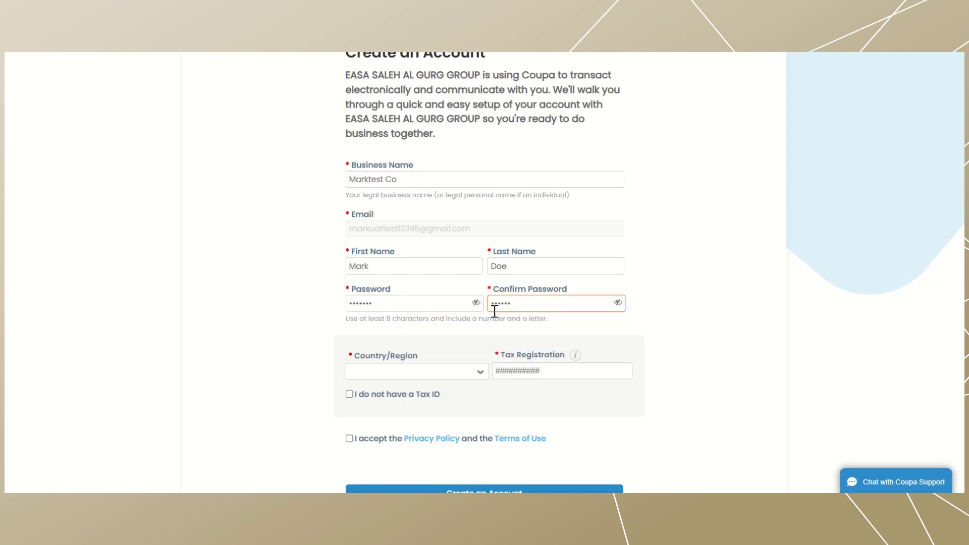
- Set the country to United Arab Emirates and the tax registration number to 12345
{"action": "left_click", "coordinate": [469, 376]}
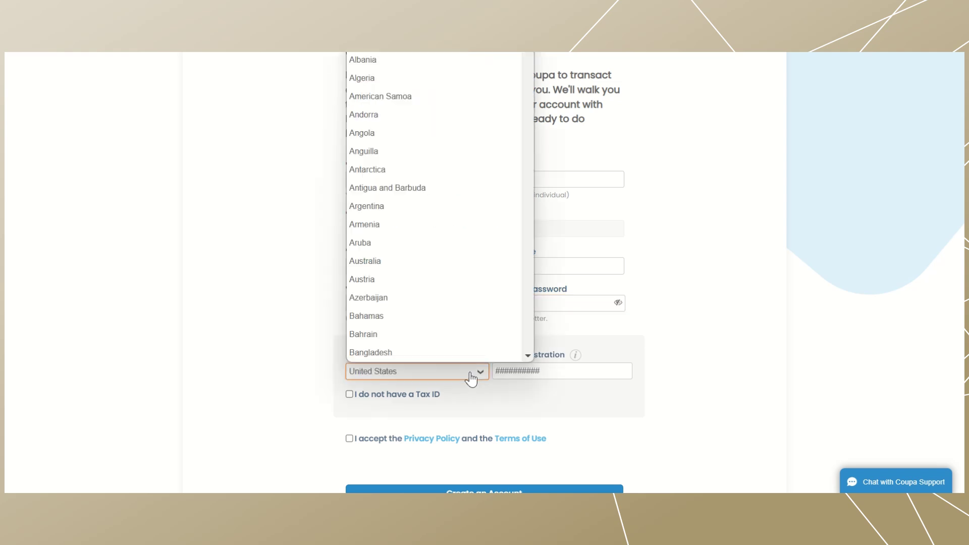
{"action": "left_click", "coordinate": [470, 376]}
{"action": "left_click", "coordinate": [471, 376]}
{"action": "type", "text": "un"}
{"action": "key", "text": "Return"}
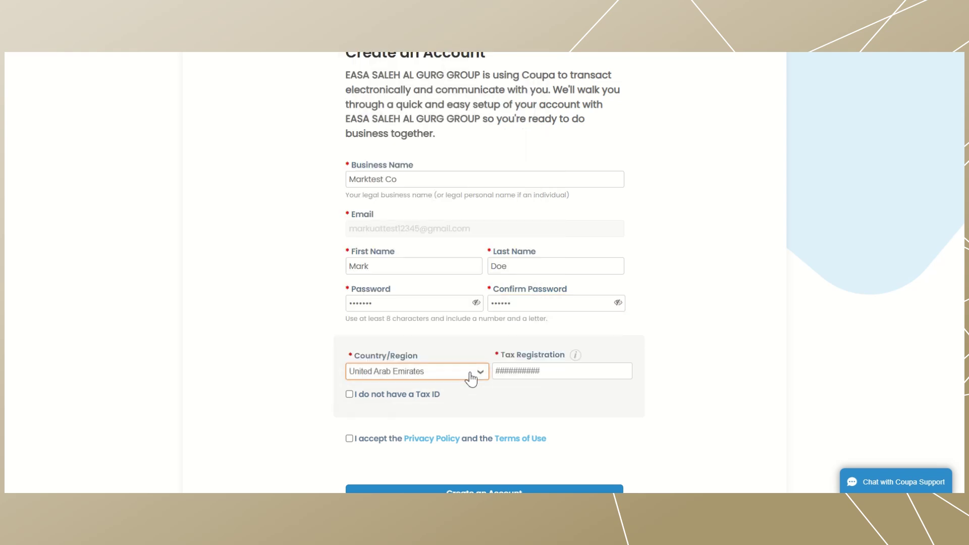
{"action": "left_click", "coordinate": [539, 370]}
{"action": "type", "text": "12"}
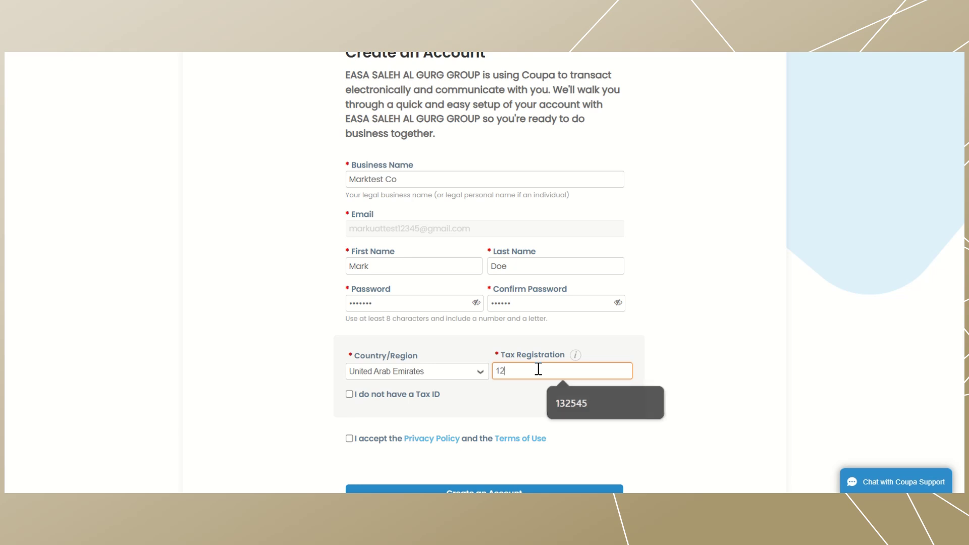
{"action": "type", "text": "345"}
- Accept the Privacy Policy and Terms of Use
{"action": "scroll", "coordinate": [539, 369], "scroll_direction": "down", "scroll_amount": 1}
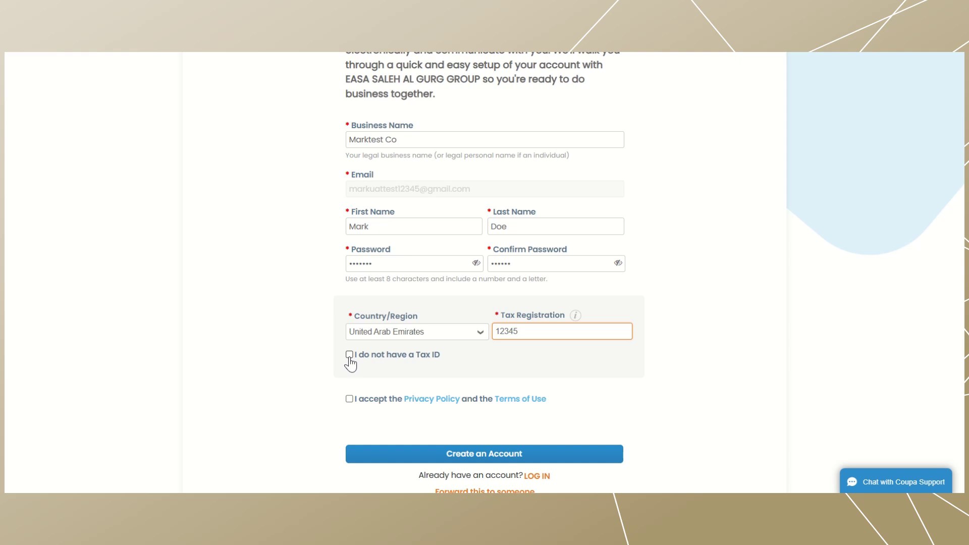
{"action": "scroll", "coordinate": [347, 368], "scroll_direction": "down", "scroll_amount": 1}
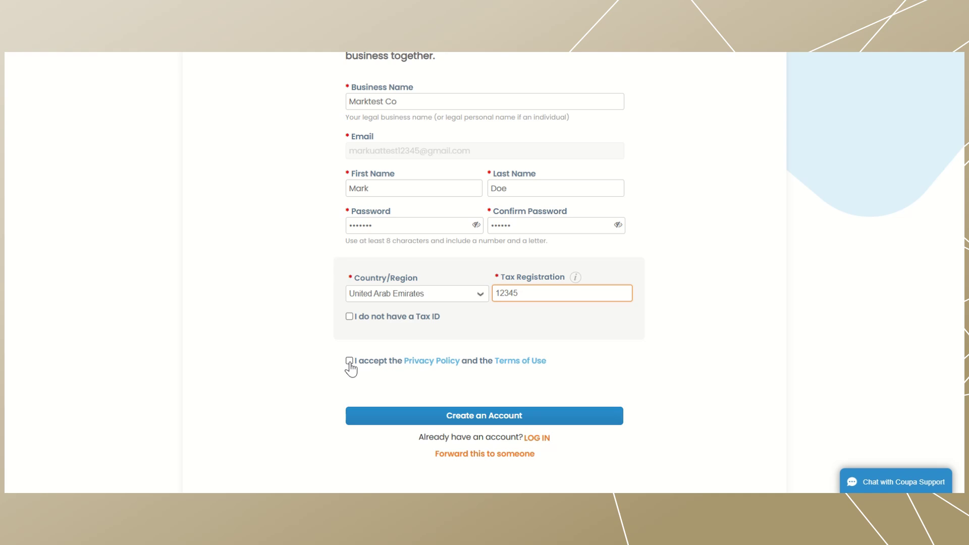
{"action": "left_click", "coordinate": [349, 361]}
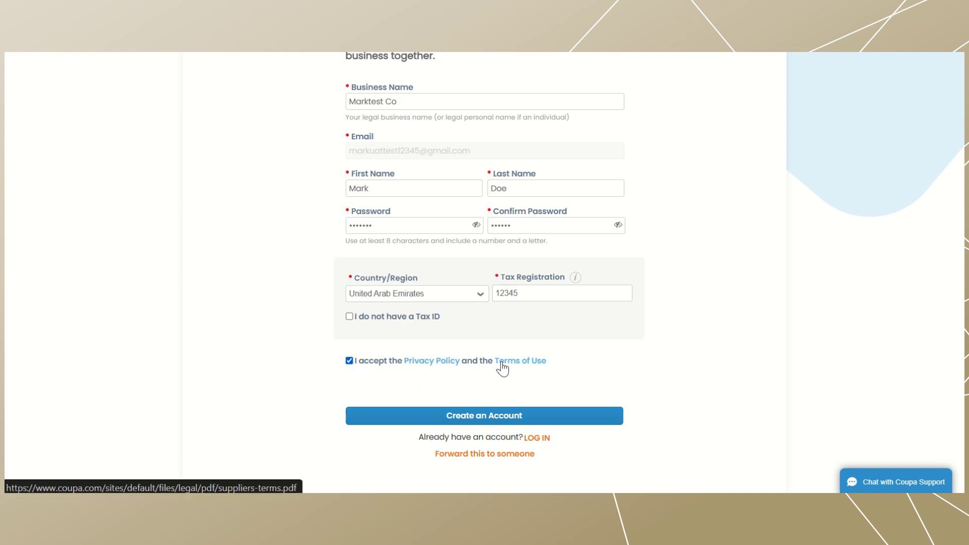
{"action": "scroll", "coordinate": [542, 367], "scroll_direction": "down", "scroll_amount": 1}
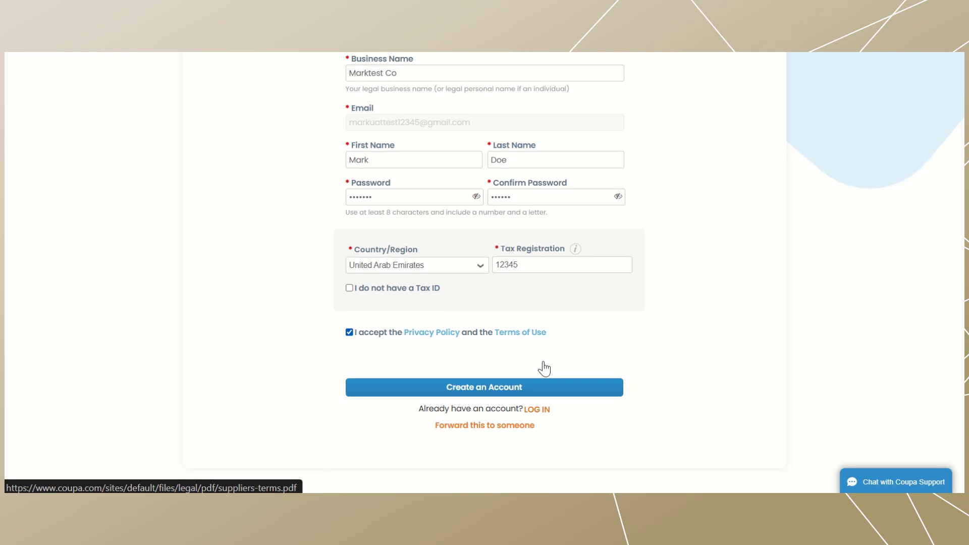
- Create the account and keep United Arab Emirates as the primary address country
{"action": "left_click", "coordinate": [481, 389]}
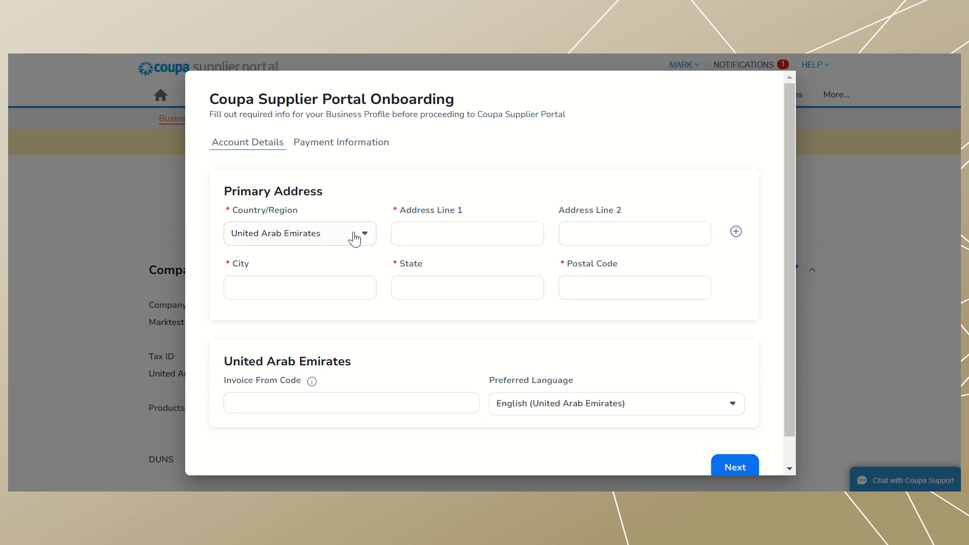
{"action": "left_click", "coordinate": [354, 237]}
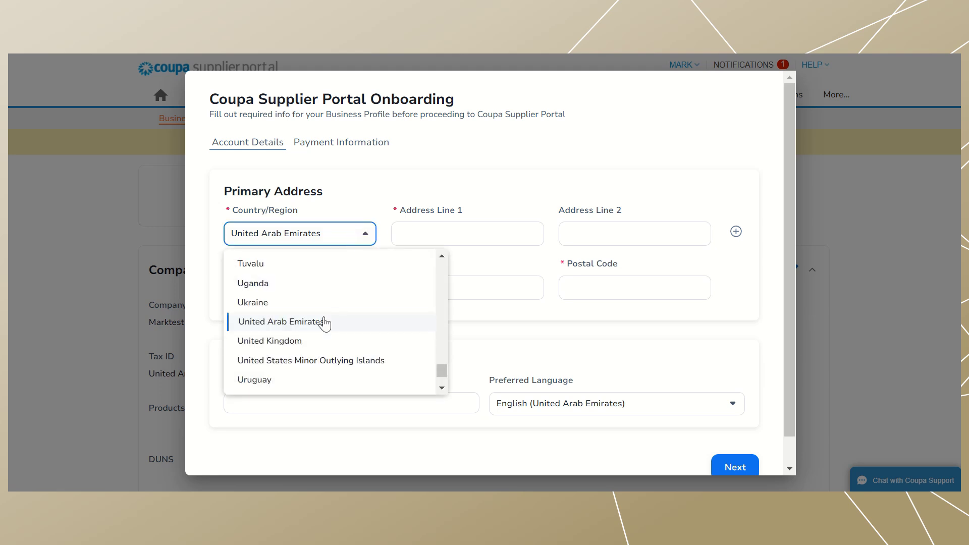
{"action": "left_click", "coordinate": [316, 332]}
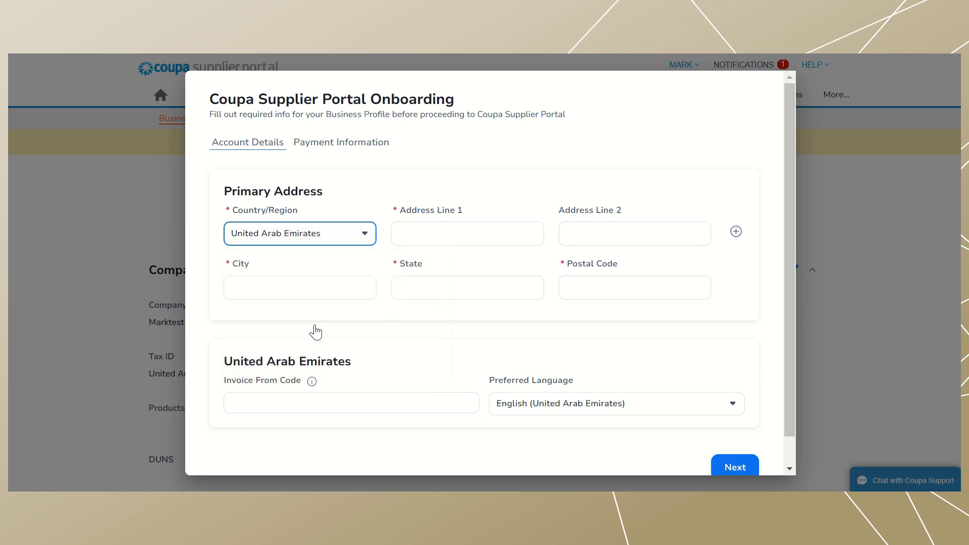
- Fill the address as Bani Yas, Abu Dhabi, Abu Dhabi with postal code 578283
{"action": "left_click", "coordinate": [474, 233]}
{"action": "type", "text": "ba"}
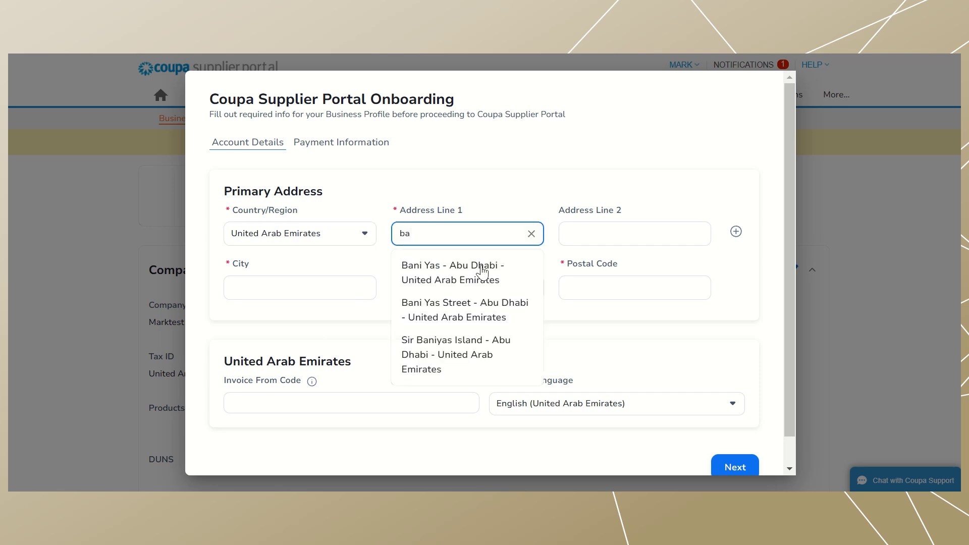
{"action": "left_click", "coordinate": [459, 283]}
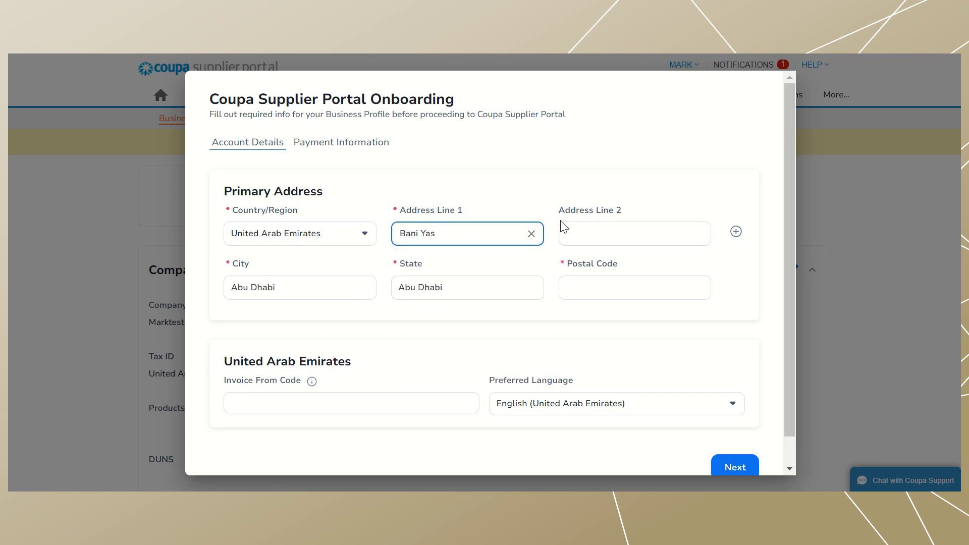
{"action": "left_click", "coordinate": [304, 287]}
{"action": "left_click", "coordinate": [471, 283]}
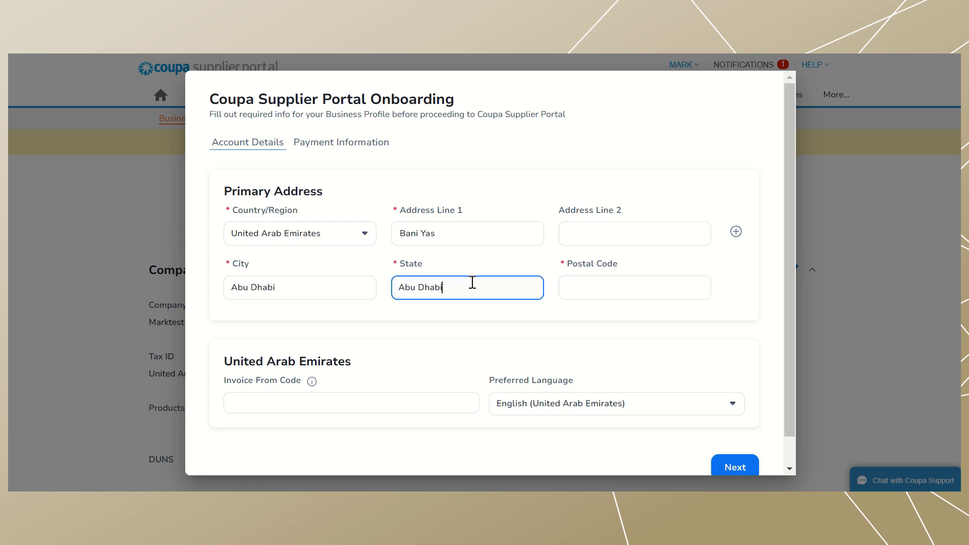
{"action": "left_click", "coordinate": [621, 287]}
{"action": "type", "text": "5"}
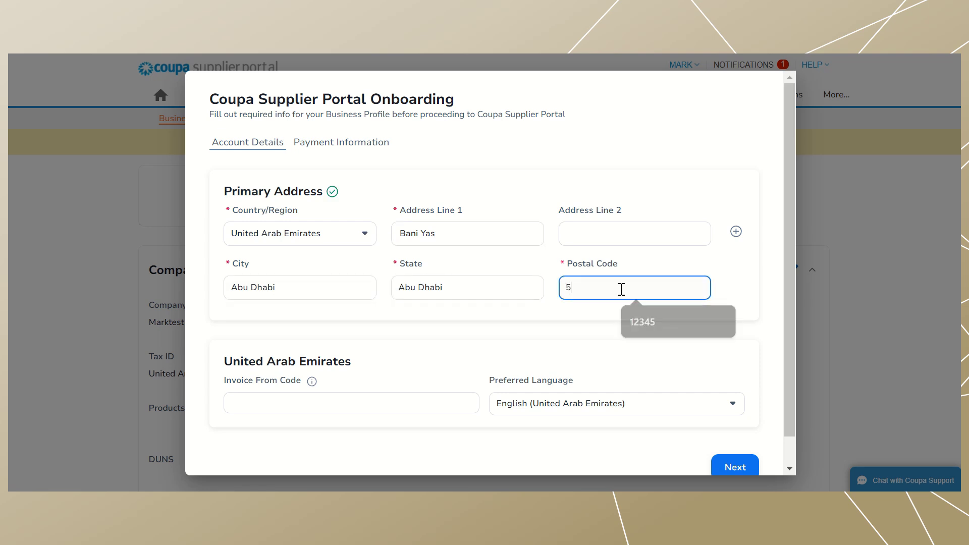
{"action": "type", "text": "78283"}
{"action": "scroll", "coordinate": [621, 289], "scroll_direction": "down", "scroll_amount": 1}
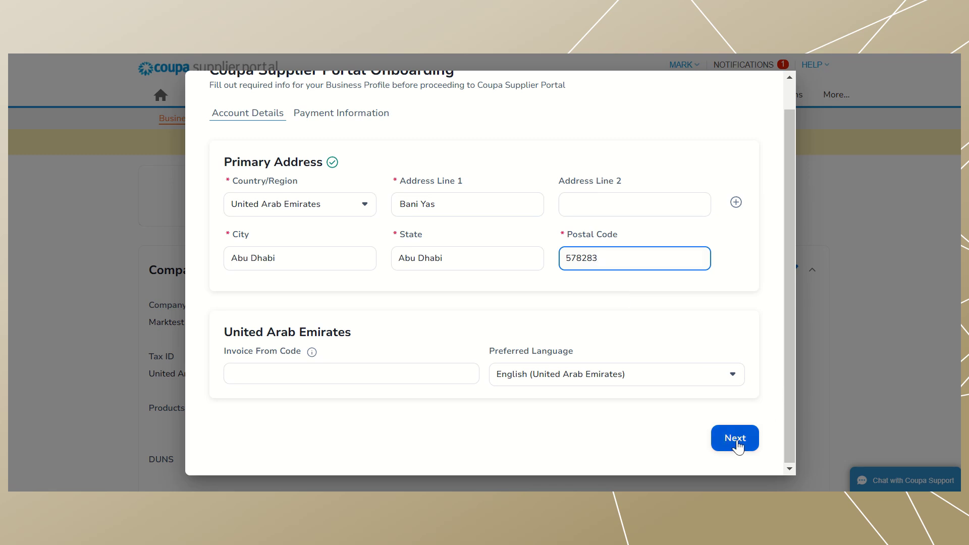
- Save the primary address and continue to payment information
{"action": "left_click", "coordinate": [736, 445]}
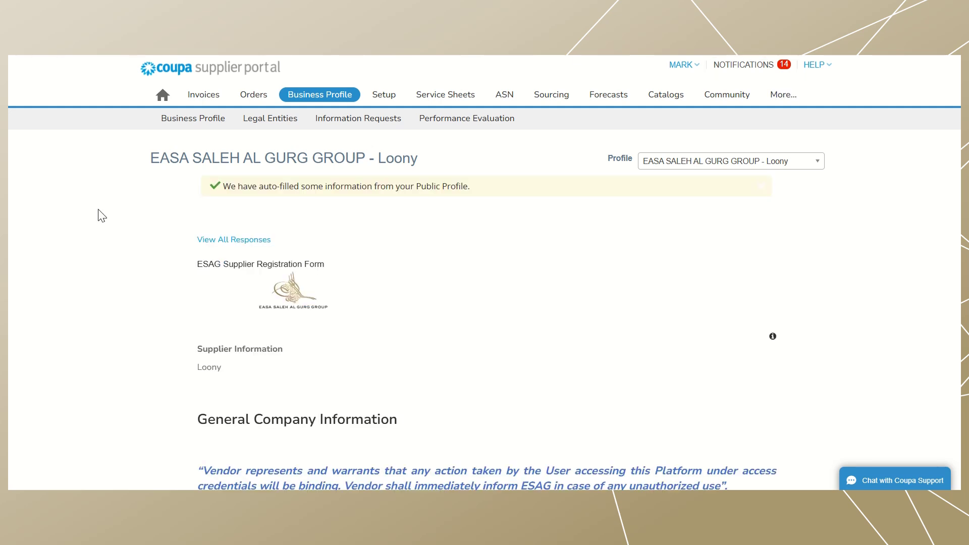
- Accept the vendor access declaration and check the Company Name field
{"action": "scroll", "coordinate": [100, 216], "scroll_direction": "down", "scroll_amount": 2}
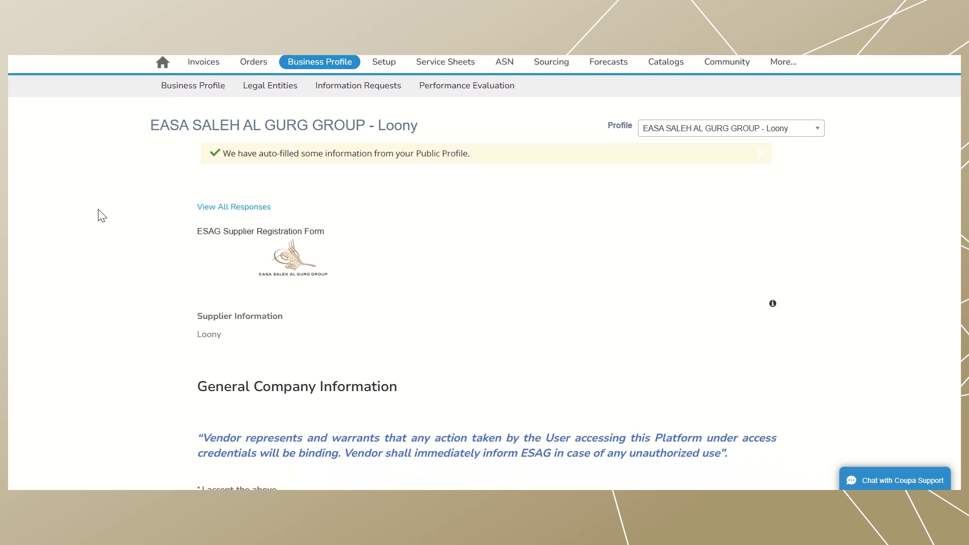
{"action": "scroll", "coordinate": [101, 216], "scroll_direction": "down", "scroll_amount": 3}
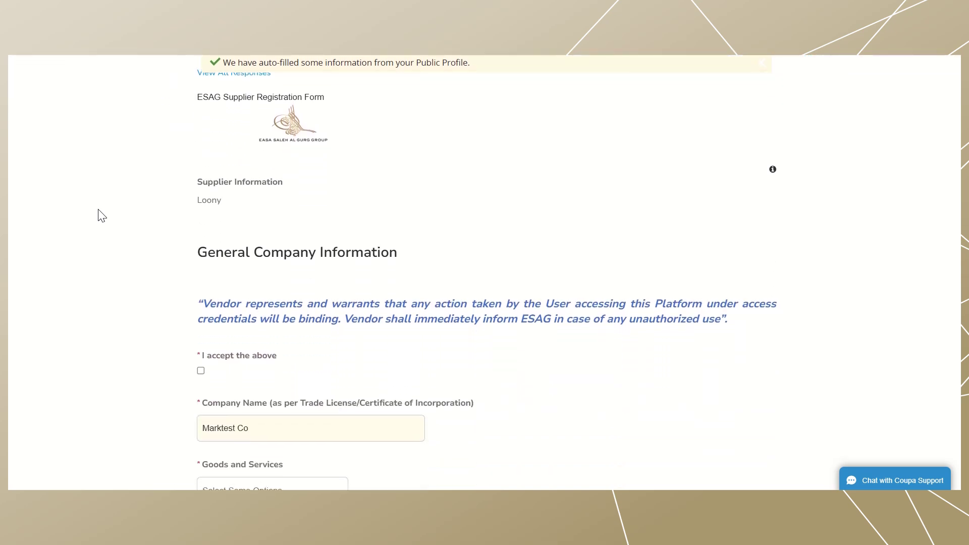
{"action": "scroll", "coordinate": [101, 216], "scroll_direction": "down", "scroll_amount": 1}
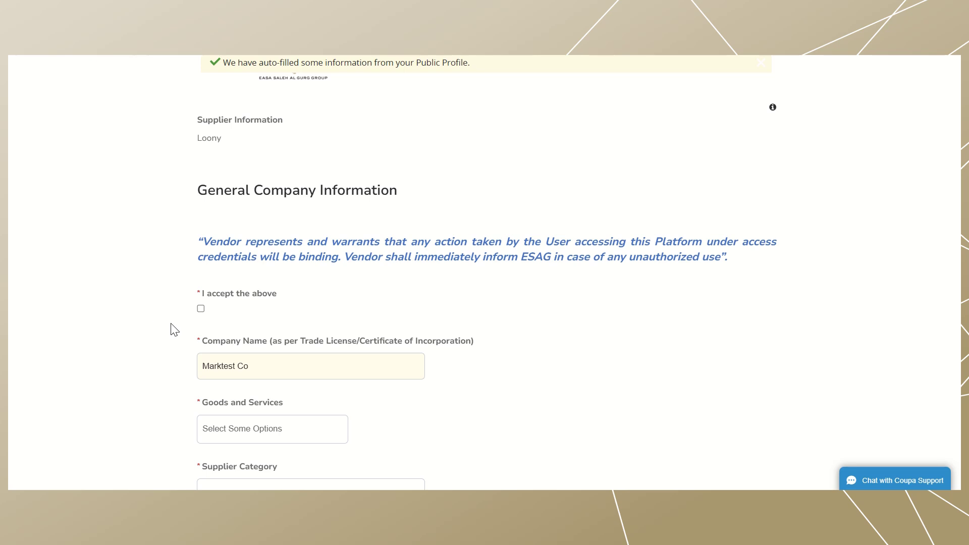
{"action": "left_click", "coordinate": [201, 310]}
{"action": "scroll", "coordinate": [146, 336], "scroll_direction": "down", "scroll_amount": 1}
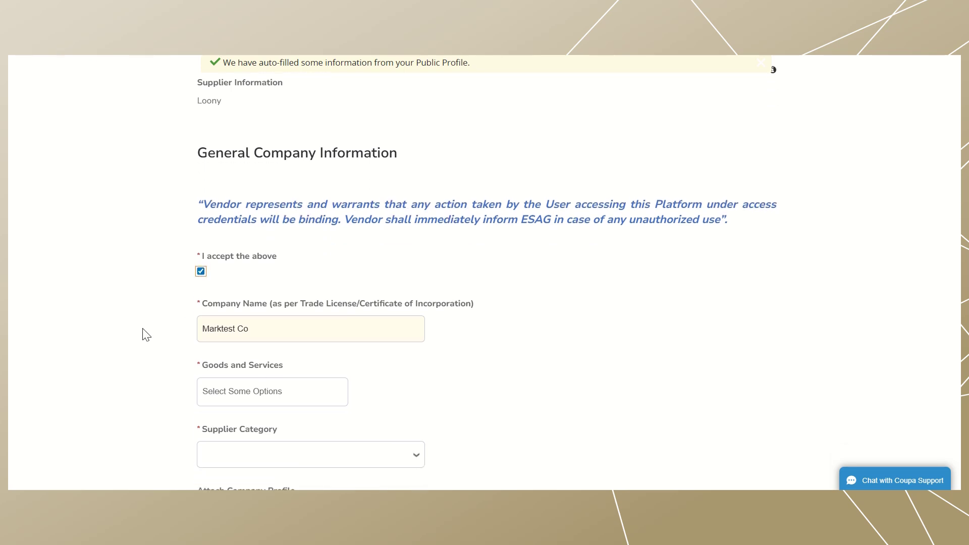
{"action": "scroll", "coordinate": [144, 334], "scroll_direction": "down", "scroll_amount": 1}
{"action": "scroll", "coordinate": [144, 334], "scroll_direction": "down", "scroll_amount": 1}
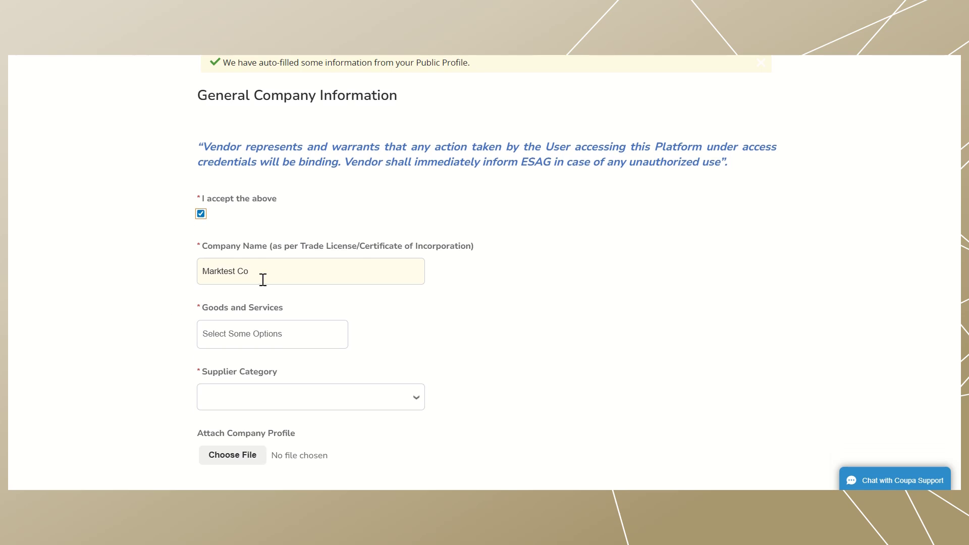
{"action": "left_click", "coordinate": [281, 270]}
{"action": "left_click", "coordinate": [281, 271]}
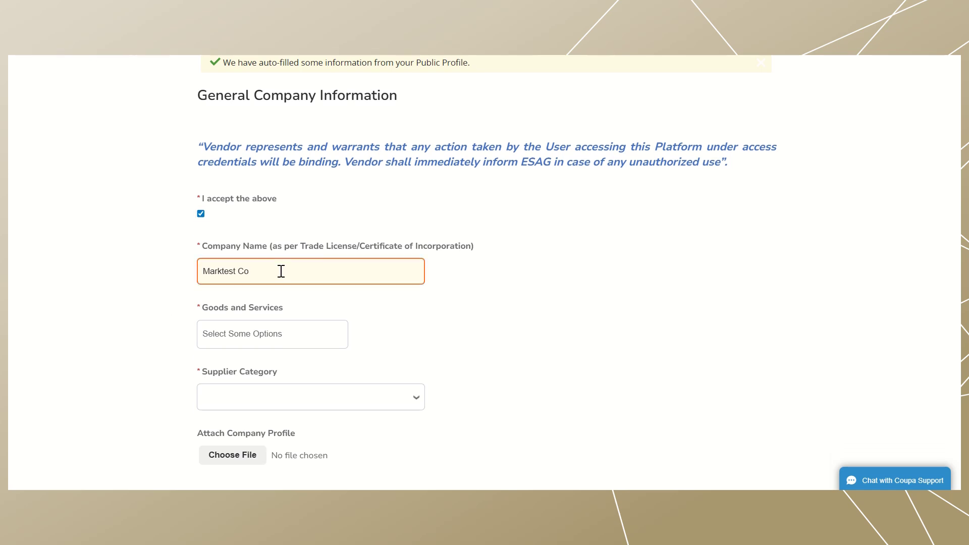
- Add Aerospace Equipment and Systems to Goods and Services and set Supplier Category to Service
{"action": "scroll", "coordinate": [414, 319], "scroll_direction": "down", "scroll_amount": 1}
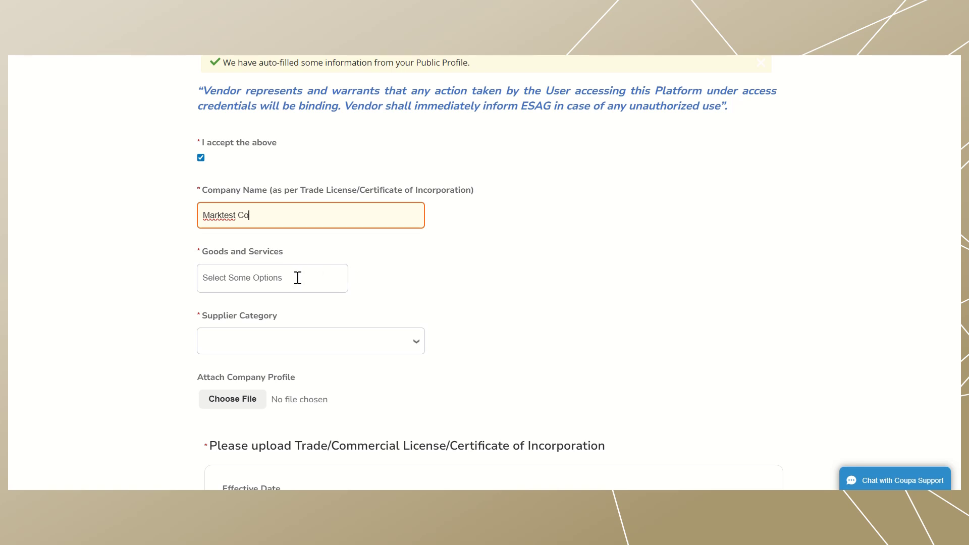
{"action": "left_click", "coordinate": [298, 278]}
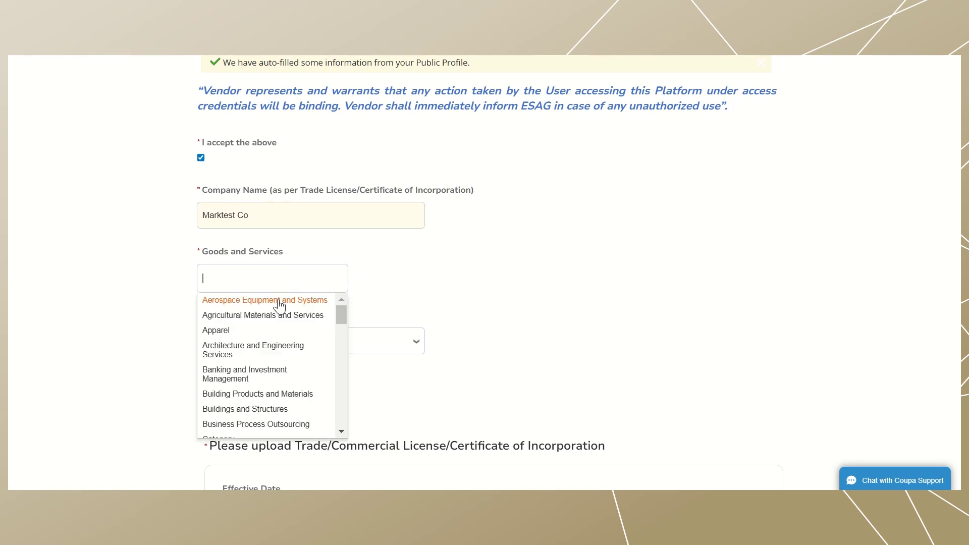
{"action": "left_click", "coordinate": [283, 299]}
{"action": "scroll", "coordinate": [389, 301], "scroll_direction": "down", "scroll_amount": 1}
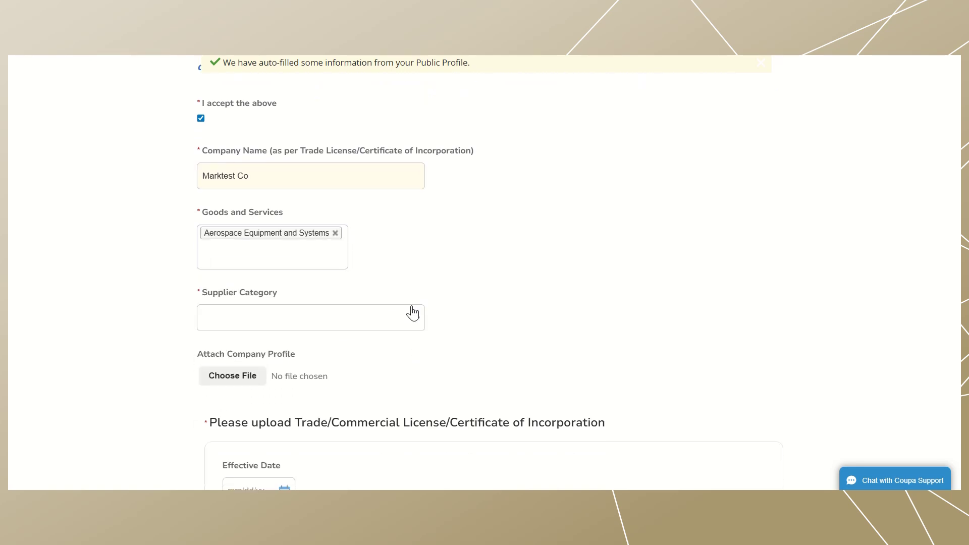
{"action": "left_click", "coordinate": [411, 309]}
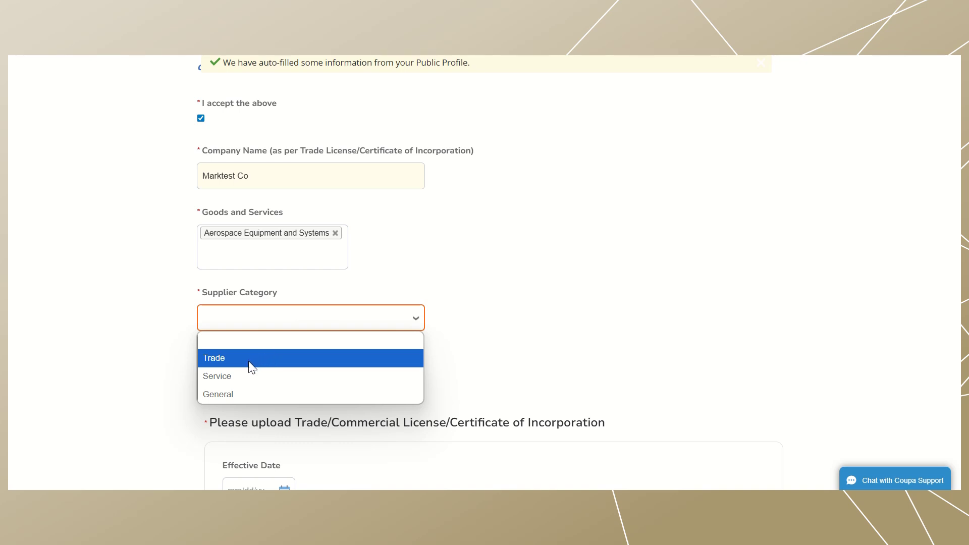
{"action": "left_click", "coordinate": [237, 373]}
{"action": "scroll", "coordinate": [428, 361], "scroll_direction": "down", "scroll_amount": 1}
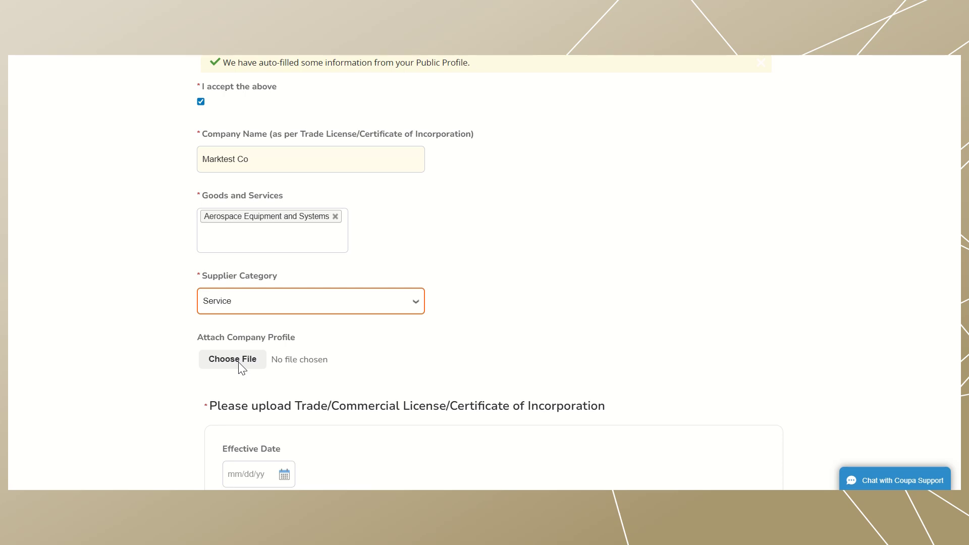
{"action": "scroll", "coordinate": [75, 222], "scroll_direction": "down", "scroll_amount": 5}
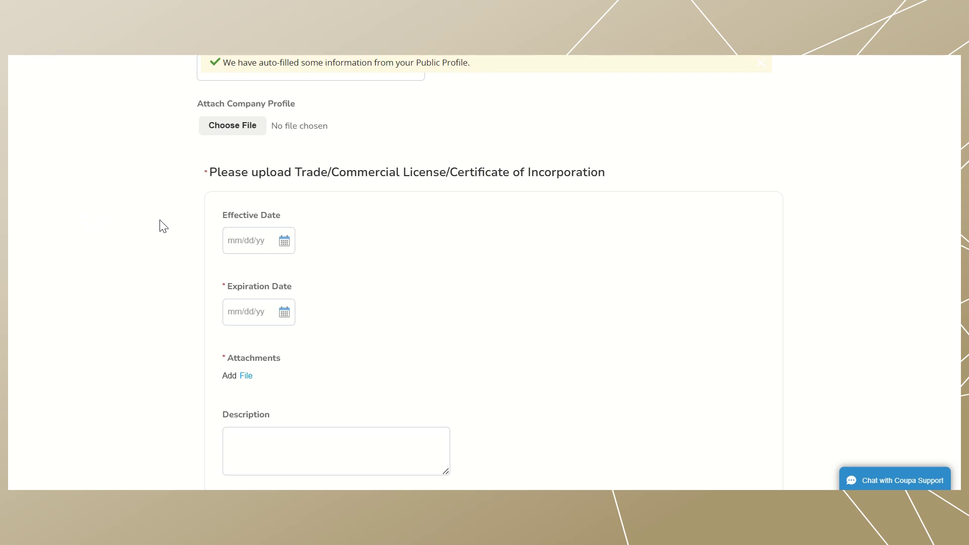
{"action": "scroll", "coordinate": [159, 225], "scroll_direction": "down", "scroll_amount": 1}
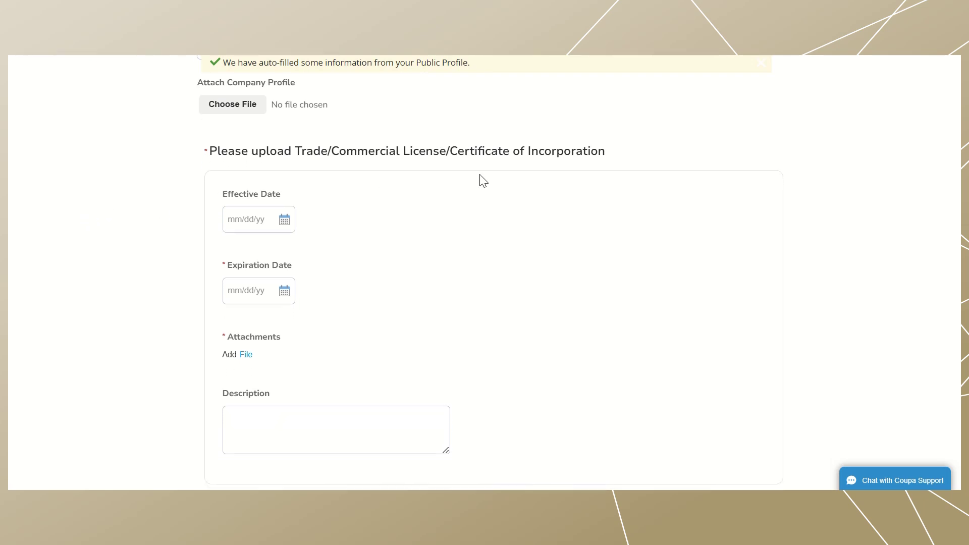
- Set the licence effective date to 03/11/25 and expiration date to 05/16/25
{"action": "scroll", "coordinate": [567, 177], "scroll_direction": "down", "scroll_amount": 1}
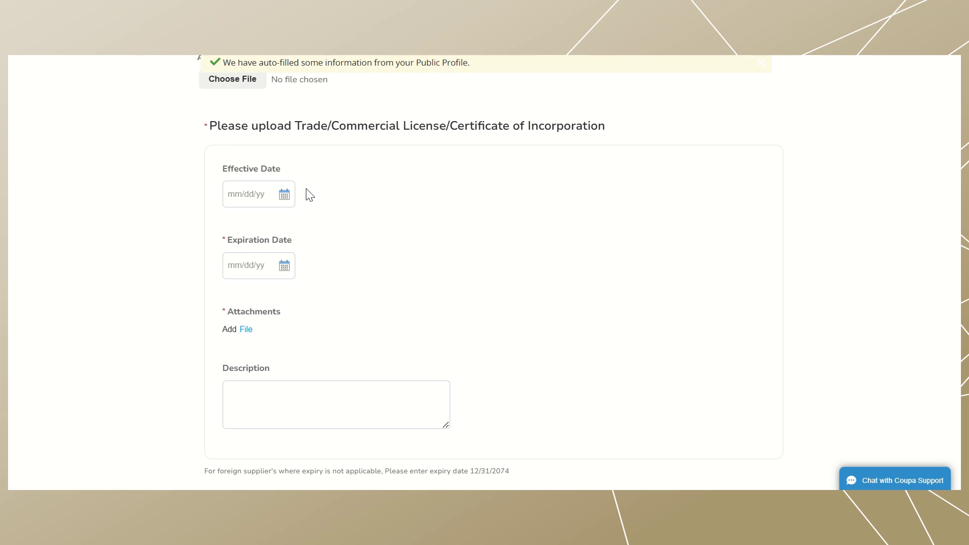
{"action": "left_click", "coordinate": [283, 198]}
{"action": "left_click", "coordinate": [273, 285]}
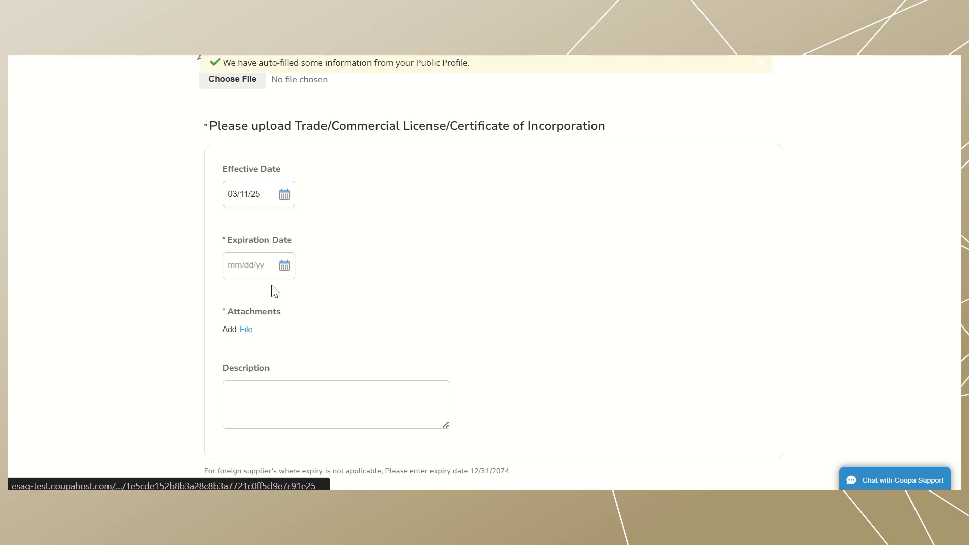
{"action": "scroll", "coordinate": [394, 262], "scroll_direction": "down", "scroll_amount": 1}
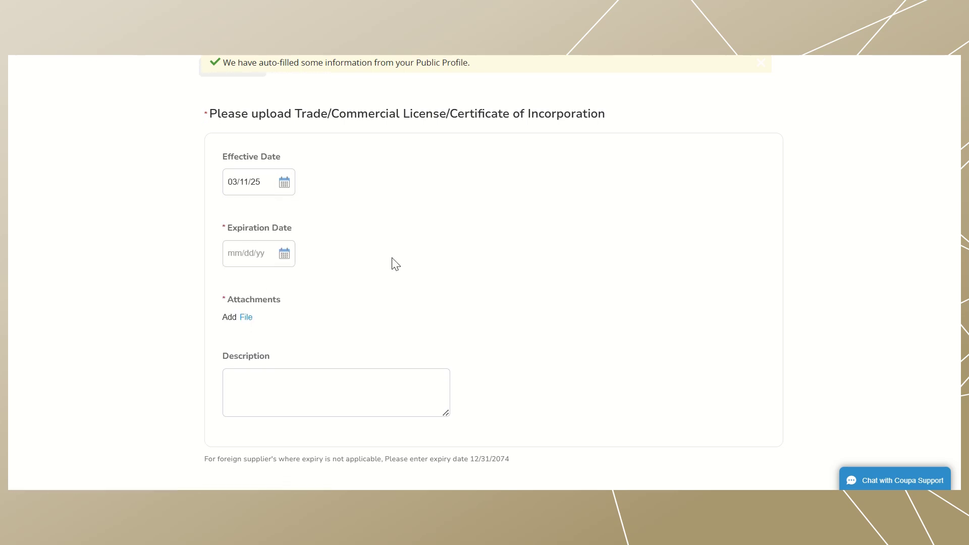
{"action": "left_click", "coordinate": [284, 243]}
{"action": "left_click", "coordinate": [350, 266]}
{"action": "left_click", "coordinate": [350, 266]}
{"action": "left_click", "coordinate": [330, 331]}
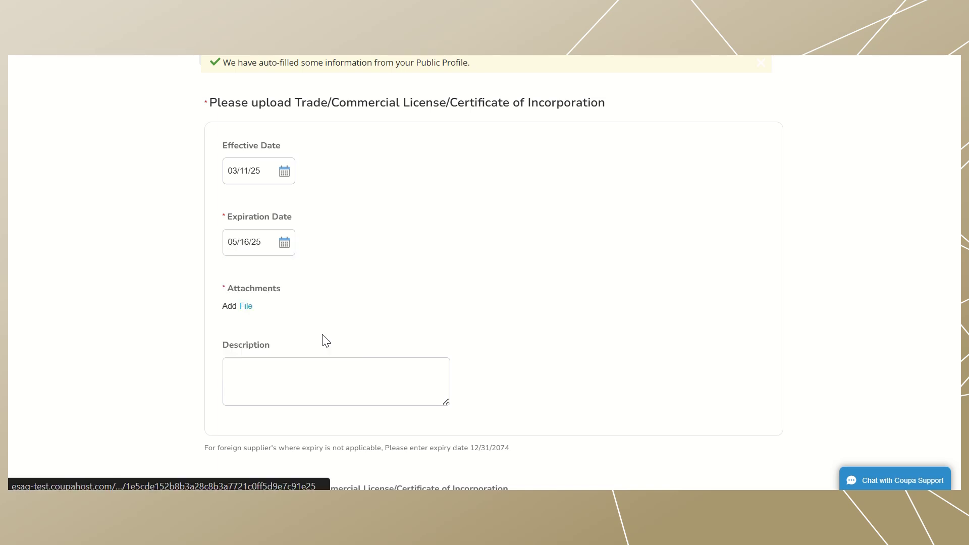
{"action": "scroll", "coordinate": [322, 335], "scroll_direction": "down", "scroll_amount": 2}
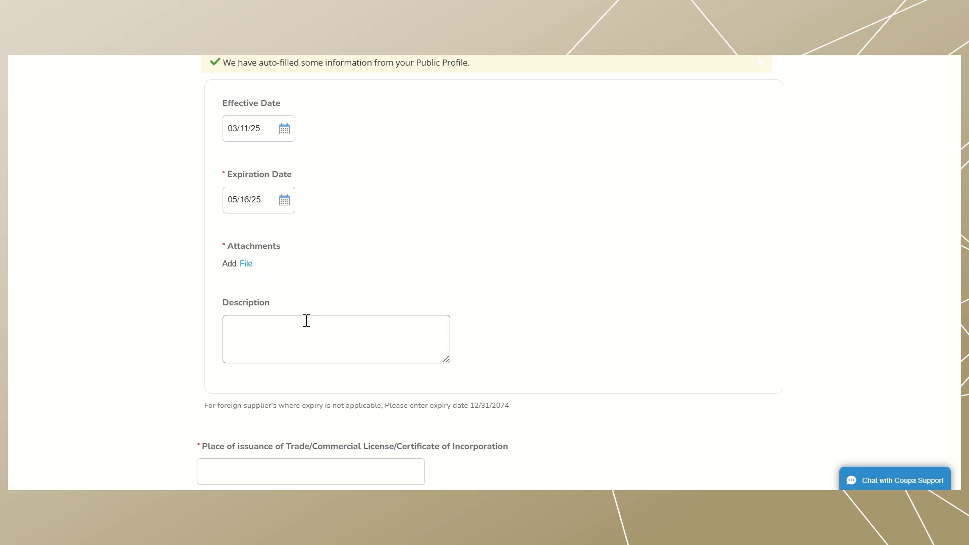
- Enter Dubai as place of issuance and fill in the trade license number
{"action": "left_click", "coordinate": [265, 332]}
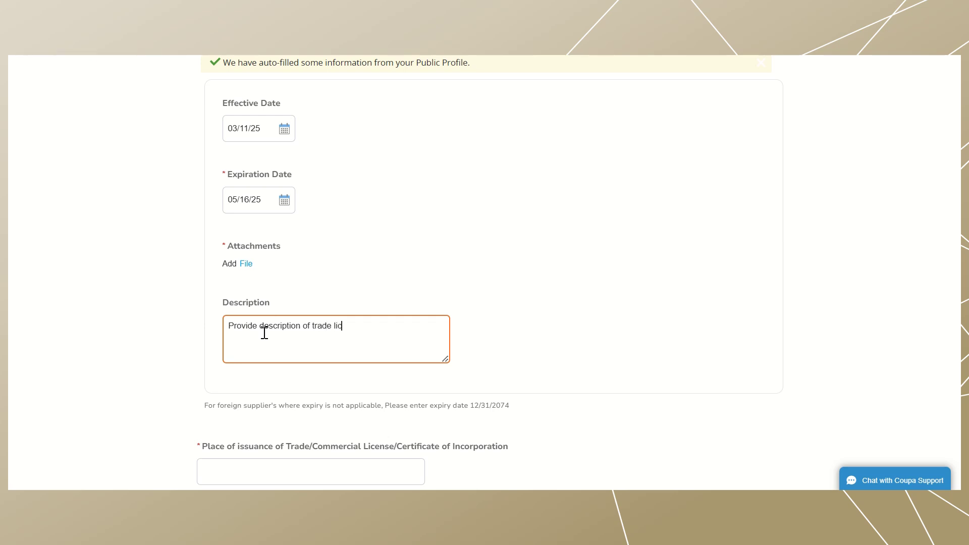
{"action": "scroll", "coordinate": [265, 333], "scroll_direction": "down", "scroll_amount": 3}
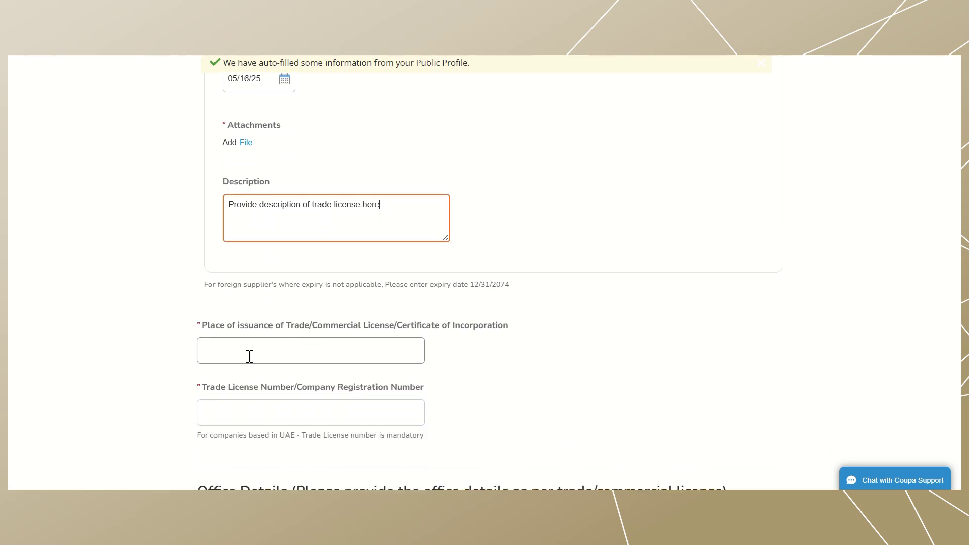
{"action": "left_click", "coordinate": [245, 357]}
{"action": "type", "text": "Dubai"}
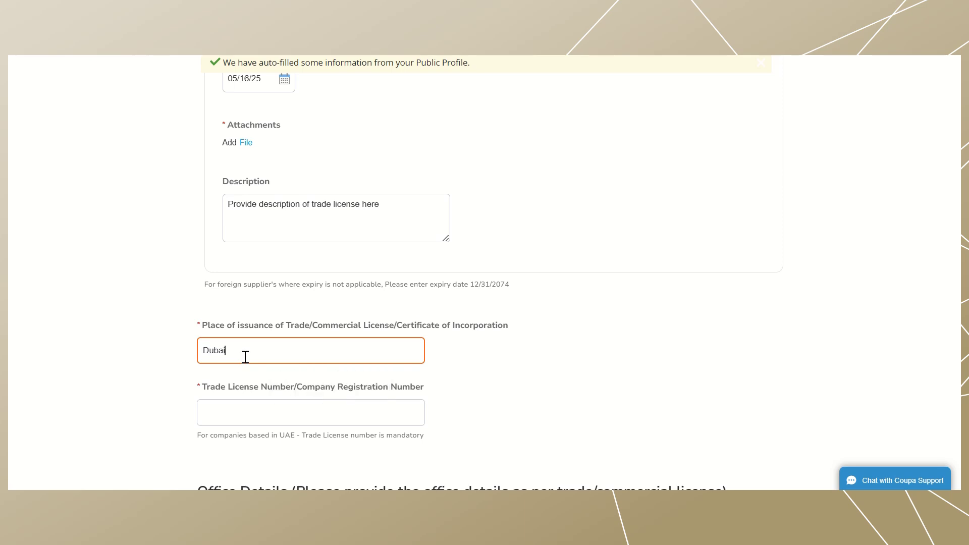
{"action": "scroll", "coordinate": [245, 357], "scroll_direction": "down", "scroll_amount": 1}
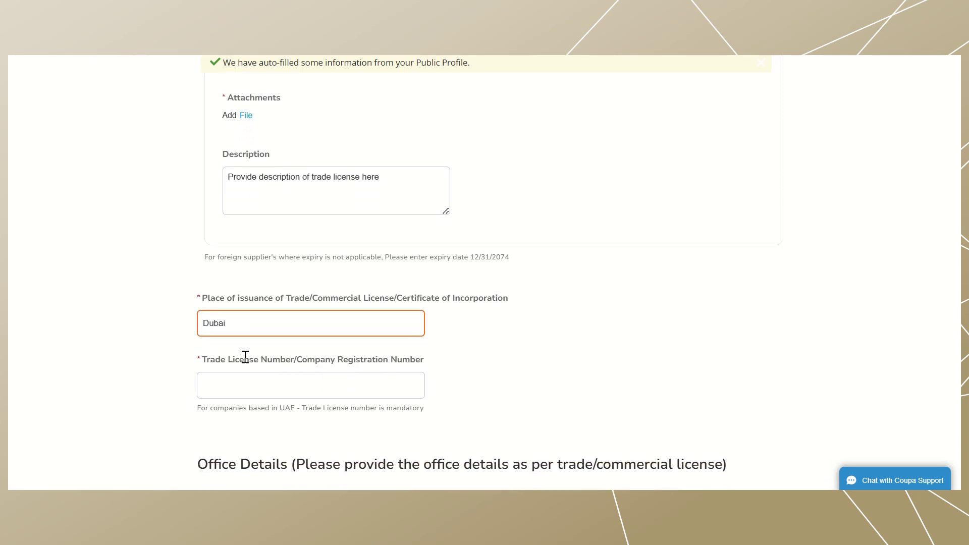
{"action": "left_click", "coordinate": [263, 382]}
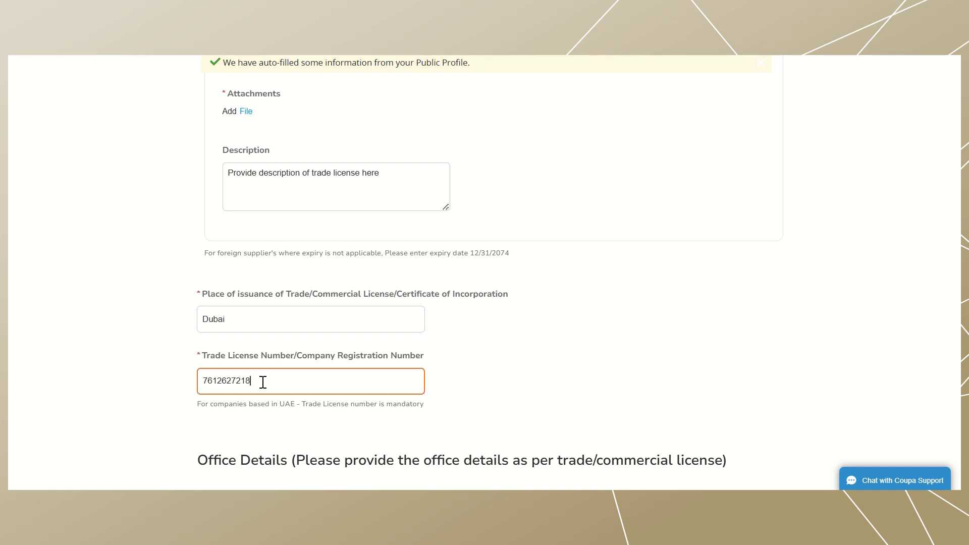
{"action": "scroll", "coordinate": [115, 226], "scroll_direction": "down", "scroll_amount": 6}
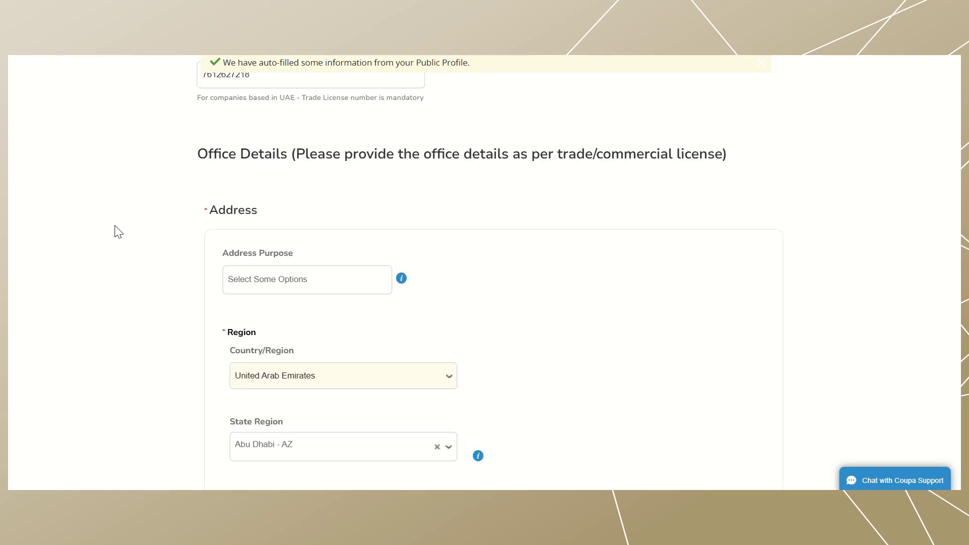
- Review the office address fields: Bani Yas, Abu Dhabi, postal code 578283
{"action": "scroll", "coordinate": [115, 226], "scroll_direction": "down", "scroll_amount": 2}
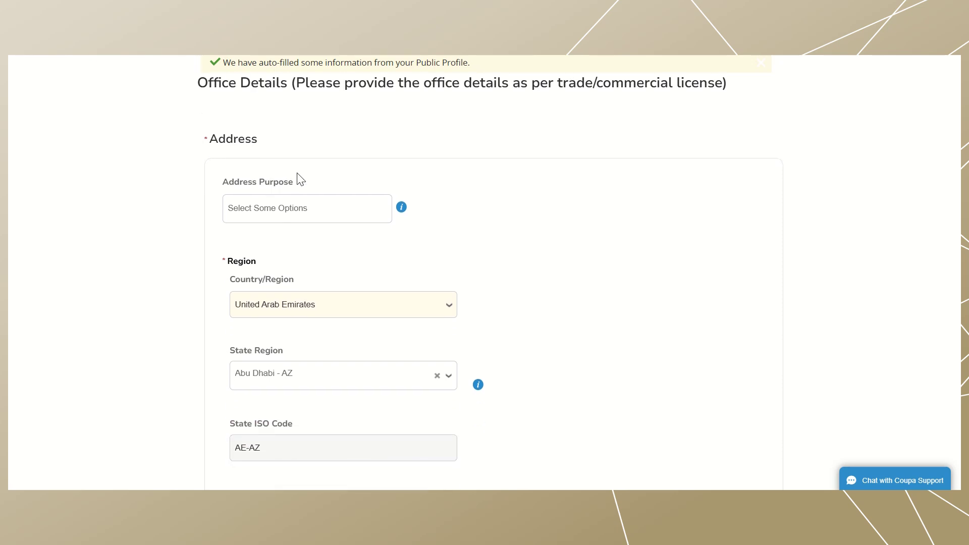
{"action": "scroll", "coordinate": [531, 200], "scroll_direction": "down", "scroll_amount": 2}
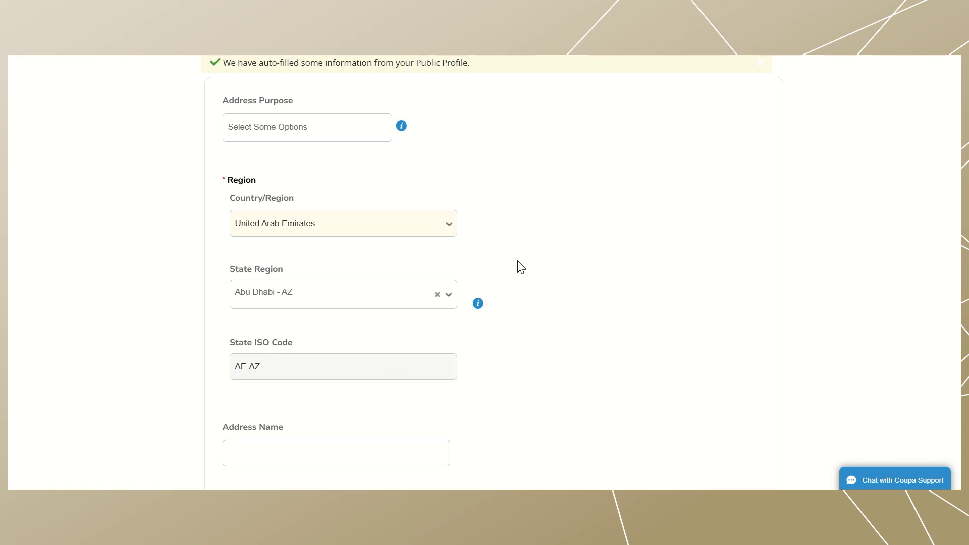
{"action": "scroll", "coordinate": [521, 267], "scroll_direction": "down", "scroll_amount": 2}
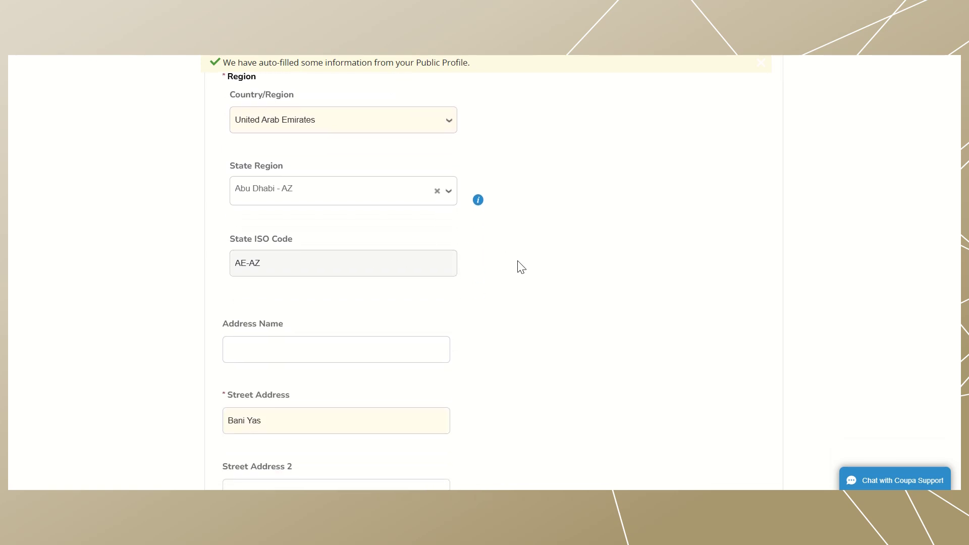
{"action": "scroll", "coordinate": [521, 266], "scroll_direction": "down", "scroll_amount": 2}
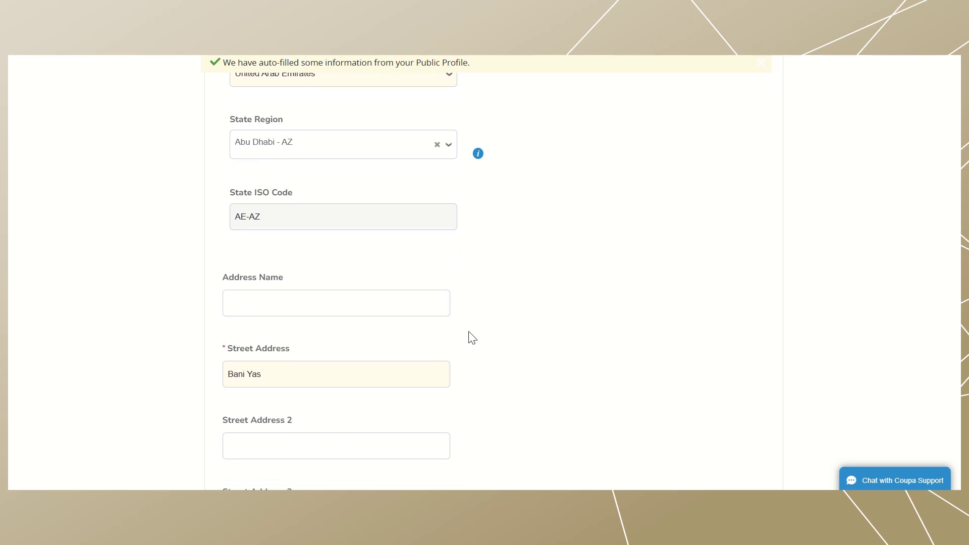
{"action": "left_click_drag", "start_coordinate": [277, 336], "coordinate": [210, 339]}
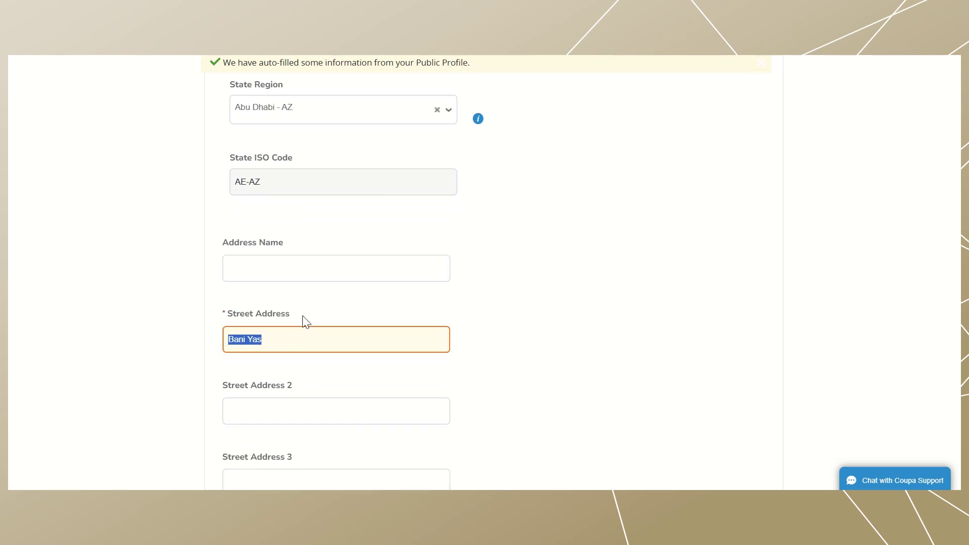
{"action": "left_click_drag", "start_coordinate": [293, 317], "coordinate": [207, 318]}
{"action": "left_click", "coordinate": [209, 328]}
{"action": "scroll", "coordinate": [237, 428], "scroll_direction": "down", "scroll_amount": 5}
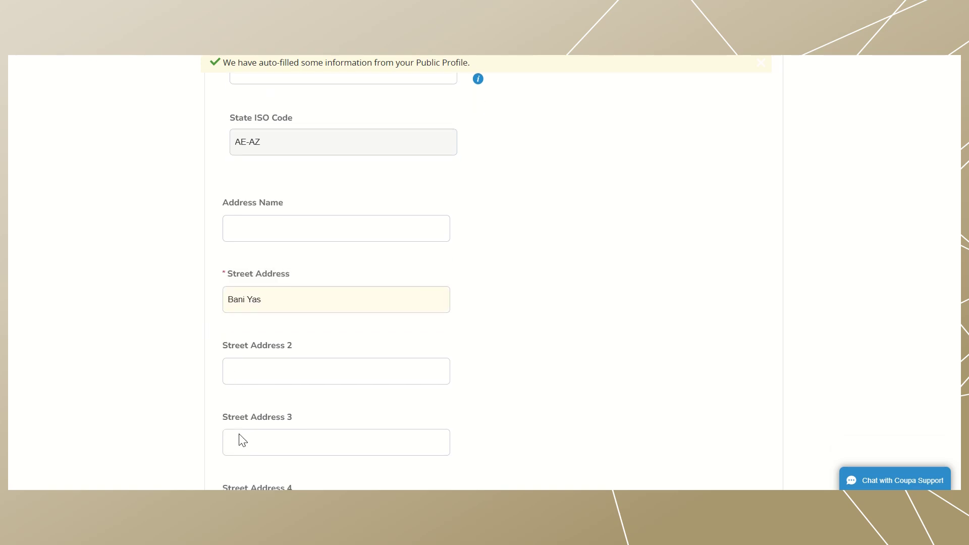
{"action": "left_click", "coordinate": [284, 390]}
{"action": "scroll", "coordinate": [307, 411], "scroll_direction": "down", "scroll_amount": 2}
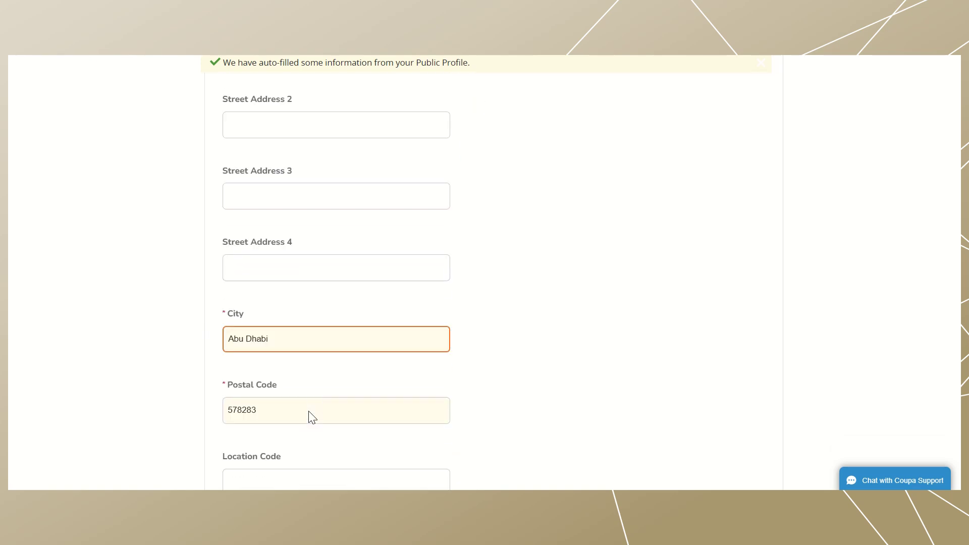
{"action": "left_click", "coordinate": [283, 384]}
{"action": "scroll", "coordinate": [287, 392], "scroll_direction": "down", "scroll_amount": 2}
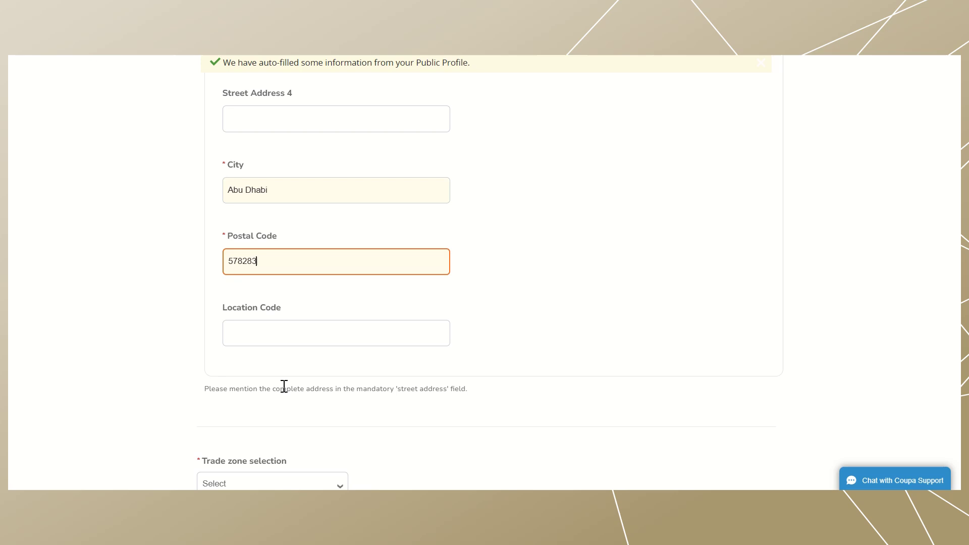
{"action": "scroll", "coordinate": [202, 412], "scroll_direction": "down", "scroll_amount": 2}
{"action": "left_click", "coordinate": [303, 409]}
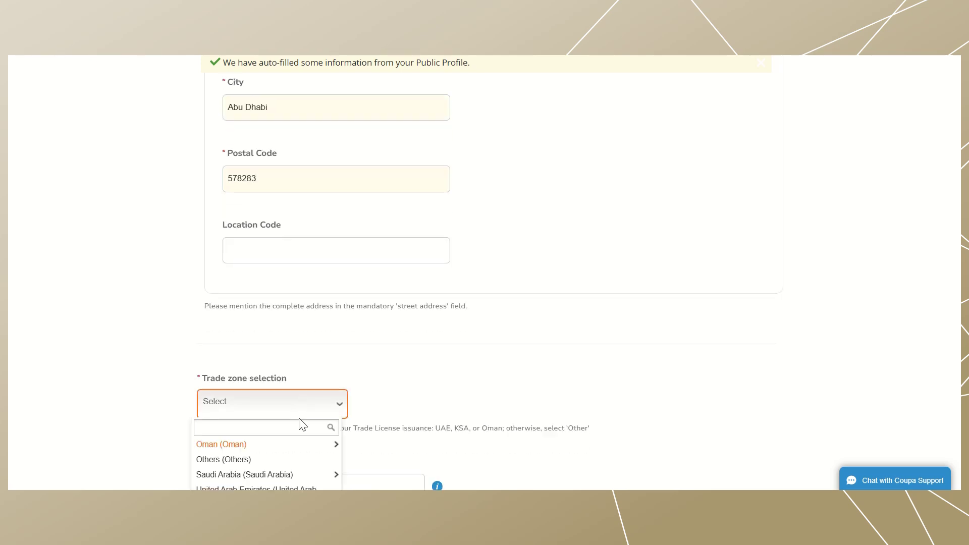
{"action": "scroll", "coordinate": [302, 424], "scroll_direction": "down", "scroll_amount": 1}
{"action": "left_click", "coordinate": [233, 450]}
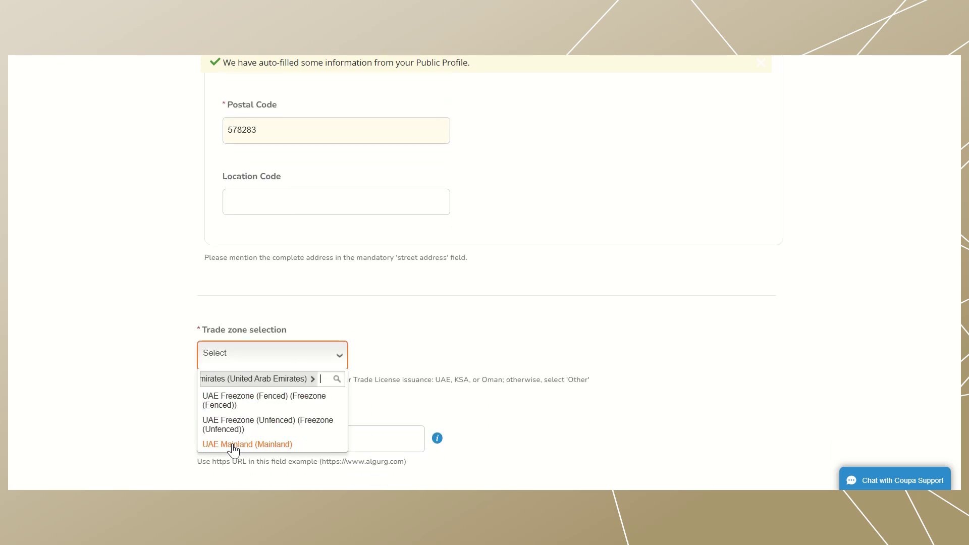
{"action": "left_click", "coordinate": [264, 447]}
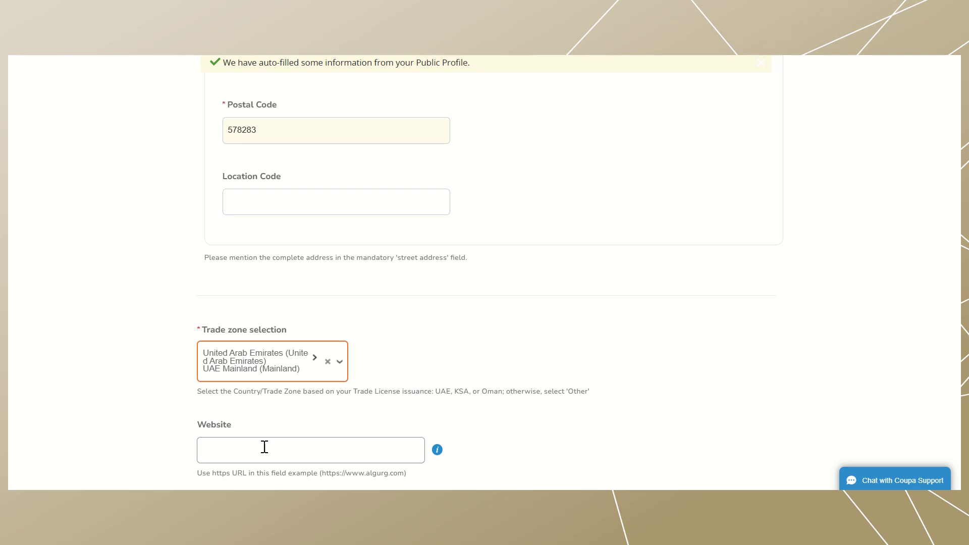
{"action": "scroll", "coordinate": [430, 380], "scroll_direction": "down", "scroll_amount": 1}
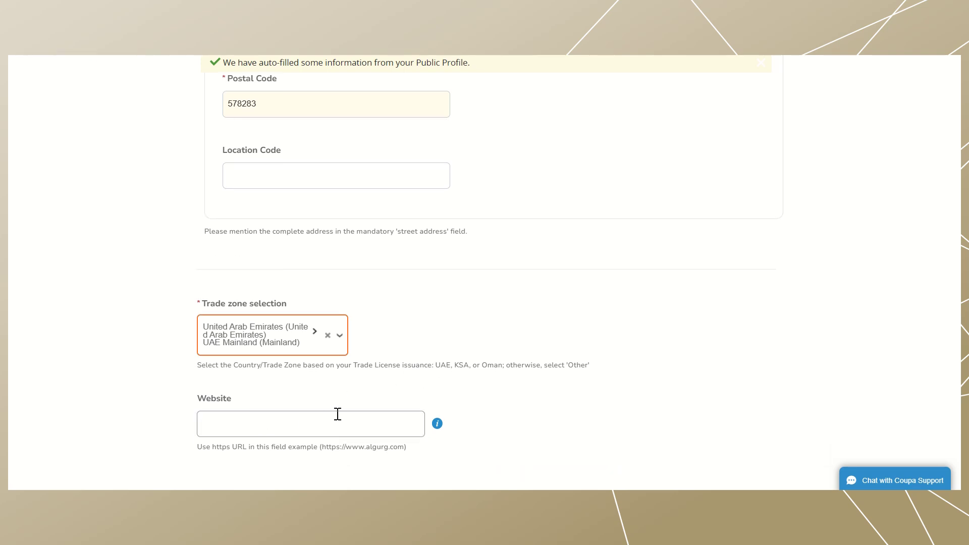
{"action": "left_click", "coordinate": [314, 424]}
{"action": "left_click", "coordinate": [314, 456]}
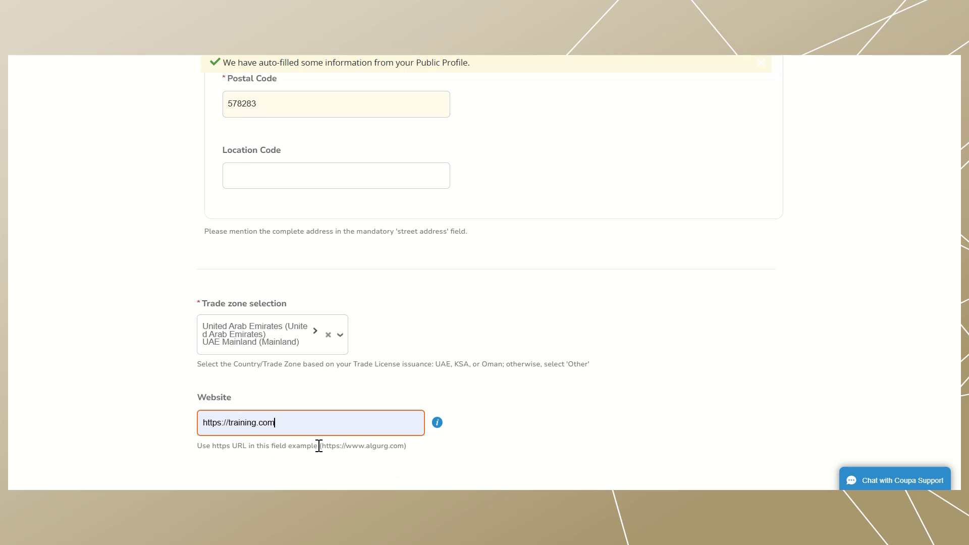
{"action": "left_click", "coordinate": [432, 381]}
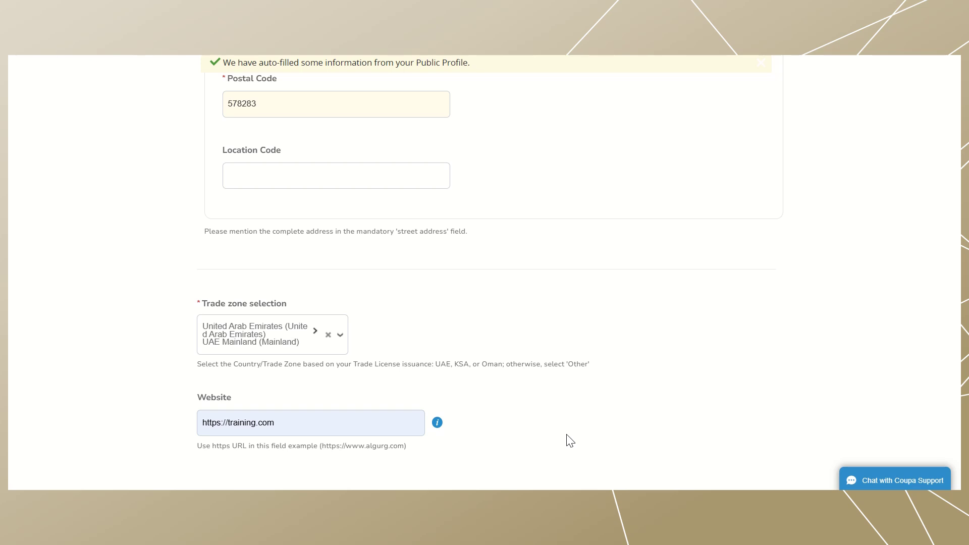
- Give the primary contact purpose Accounting and designation Accounting Manager, then add another contact
{"action": "scroll", "coordinate": [57, 187], "scroll_direction": "down", "scroll_amount": 10}
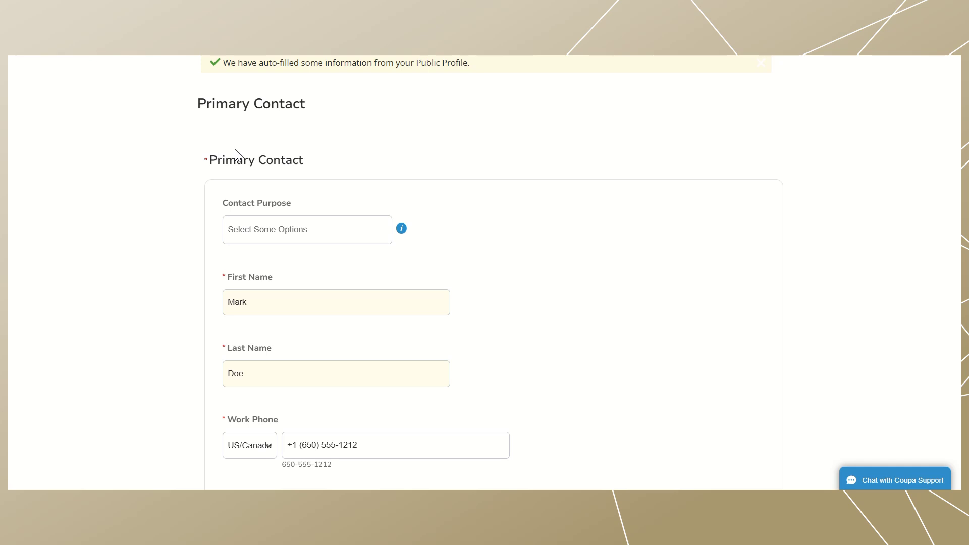
{"action": "scroll", "coordinate": [361, 180], "scroll_direction": "down", "scroll_amount": 1}
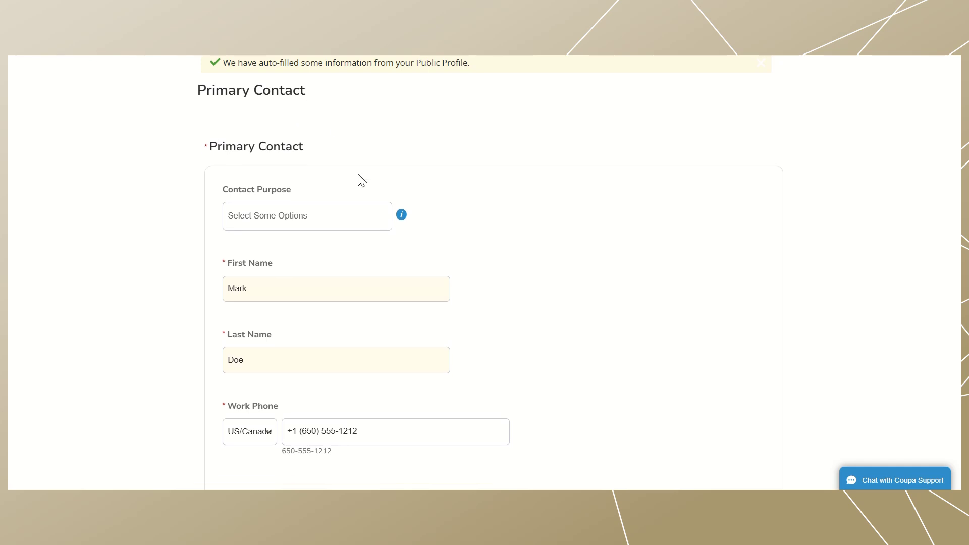
{"action": "left_click", "coordinate": [329, 217]}
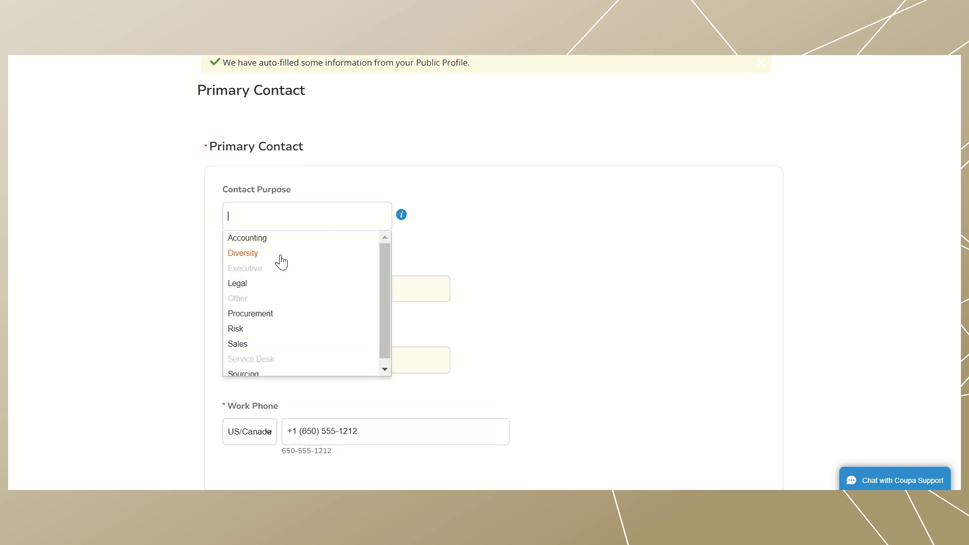
{"action": "left_click", "coordinate": [257, 243]}
{"action": "left_click", "coordinate": [276, 303]}
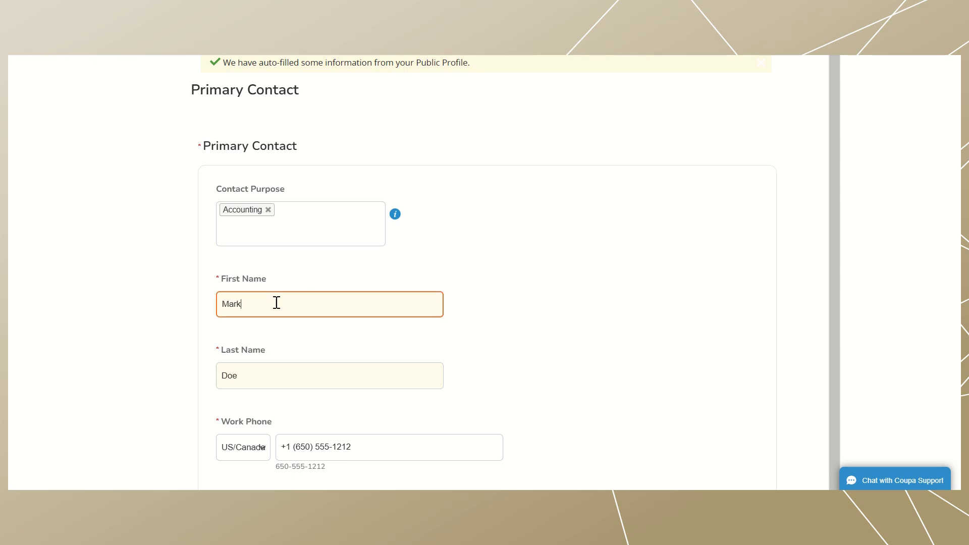
{"action": "scroll", "coordinate": [276, 302], "scroll_direction": "down", "scroll_amount": 6}
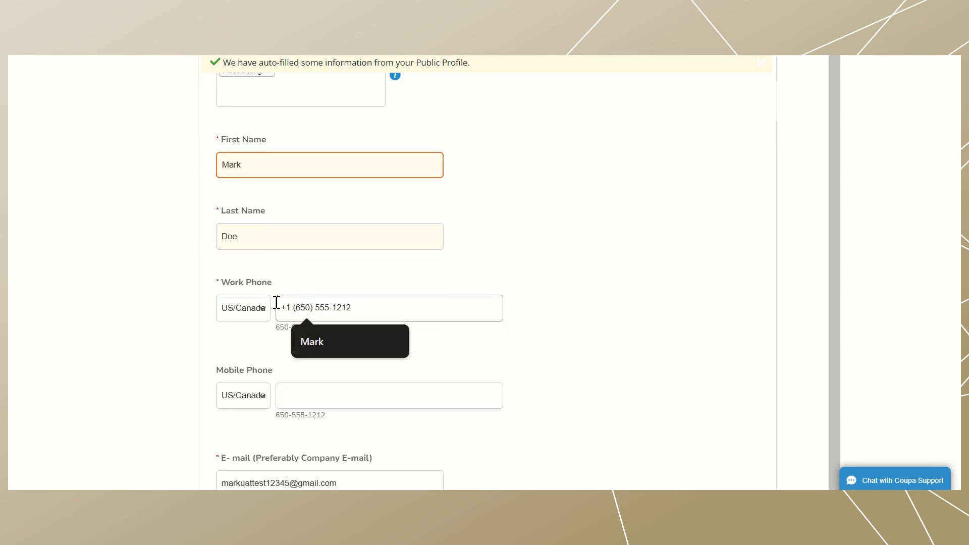
{"action": "left_click", "coordinate": [203, 393]}
{"action": "type", "text": "Accounting Manager"}
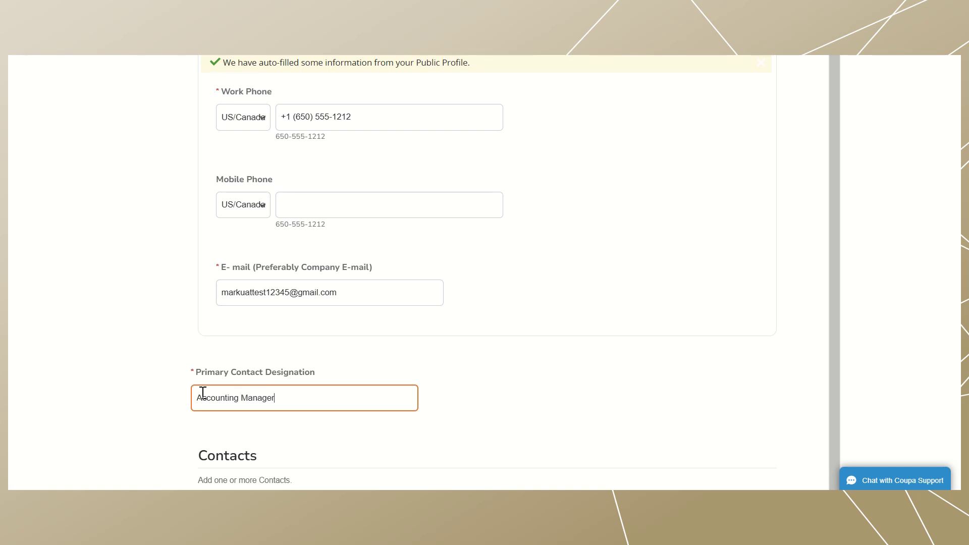
{"action": "scroll", "coordinate": [201, 392], "scroll_direction": "down", "scroll_amount": 1}
{"action": "left_click", "coordinate": [253, 438]}
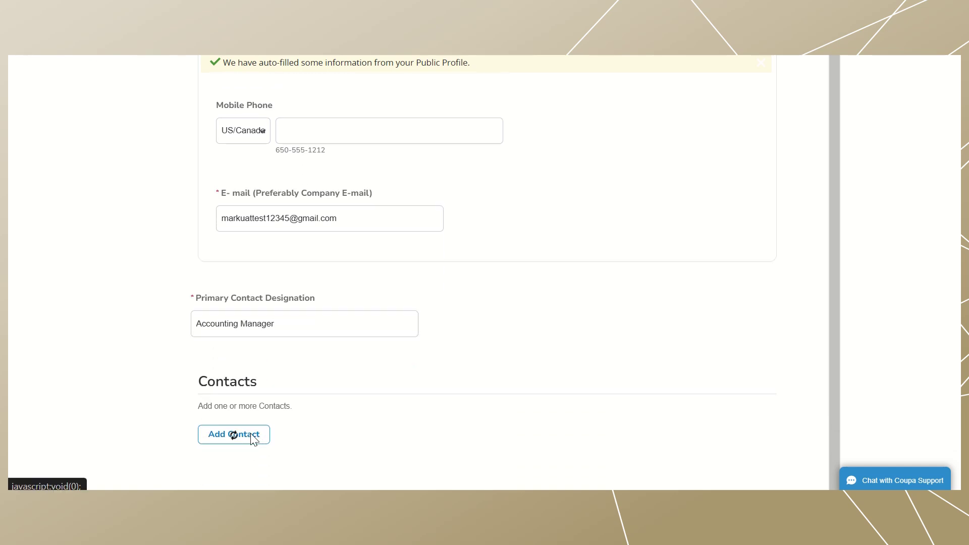
- Fill in the new contact's first name, last name and work phone number
{"action": "scroll", "coordinate": [251, 440], "scroll_direction": "down", "scroll_amount": 4}
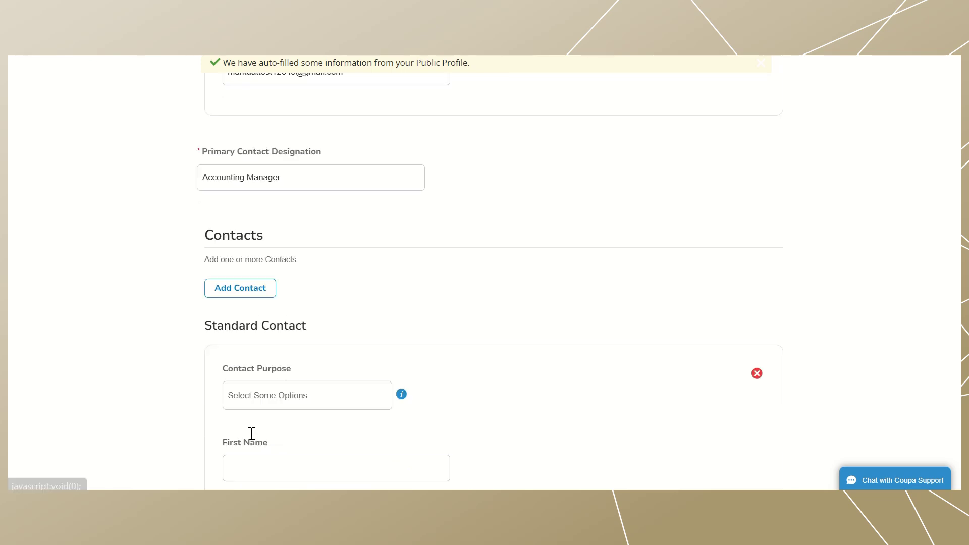
{"action": "left_click", "coordinate": [278, 349]}
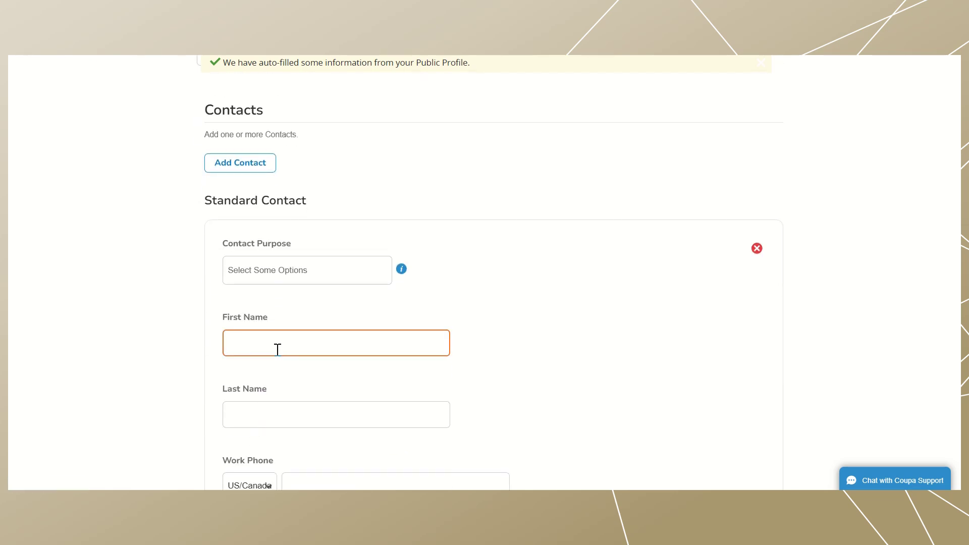
{"action": "left_click", "coordinate": [252, 413]}
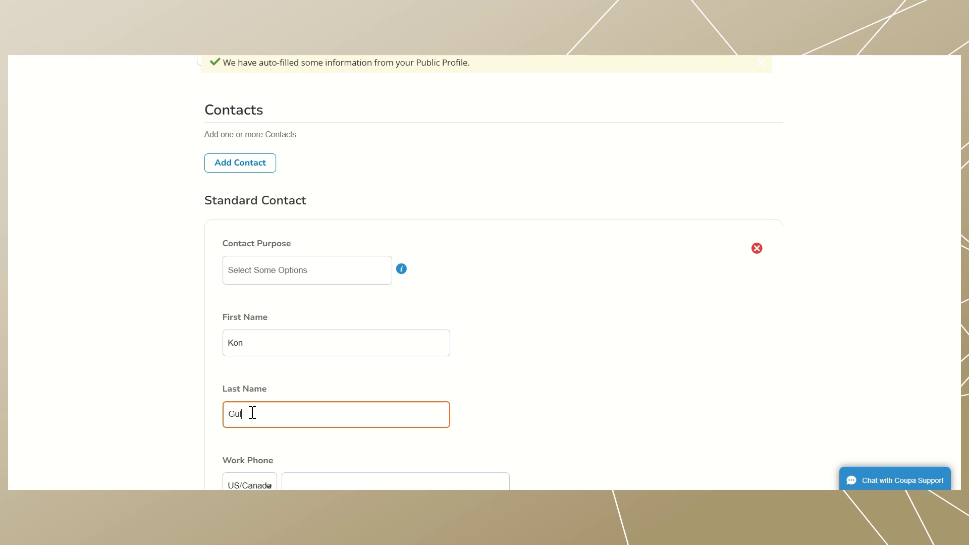
{"action": "scroll", "coordinate": [252, 413], "scroll_direction": "down", "scroll_amount": 2}
{"action": "left_click", "coordinate": [337, 350]}
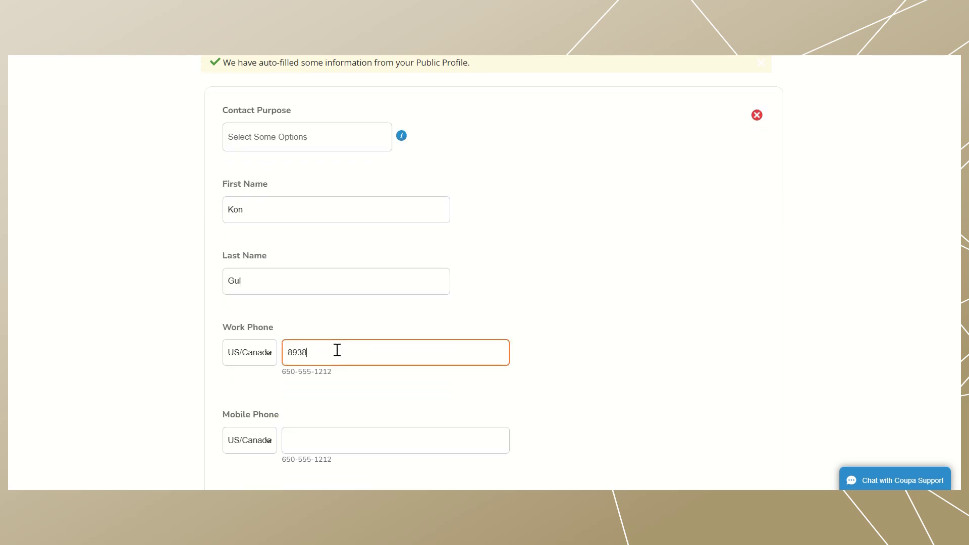
- Enter the contact's e-mail address, leaving Mobile Phone empty
{"action": "left_click", "coordinate": [324, 437]}
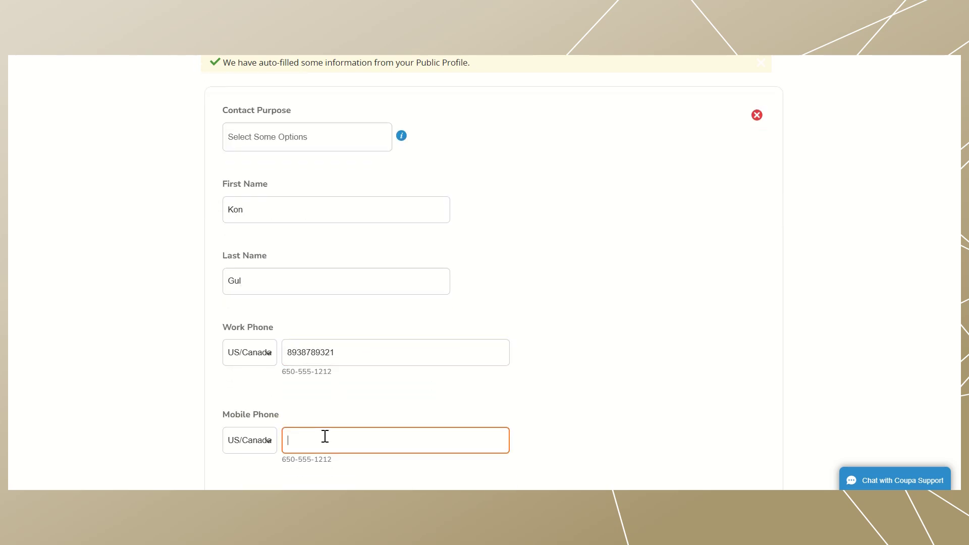
{"action": "scroll", "coordinate": [325, 436], "scroll_direction": "down", "scroll_amount": 2}
{"action": "left_click", "coordinate": [284, 428]}
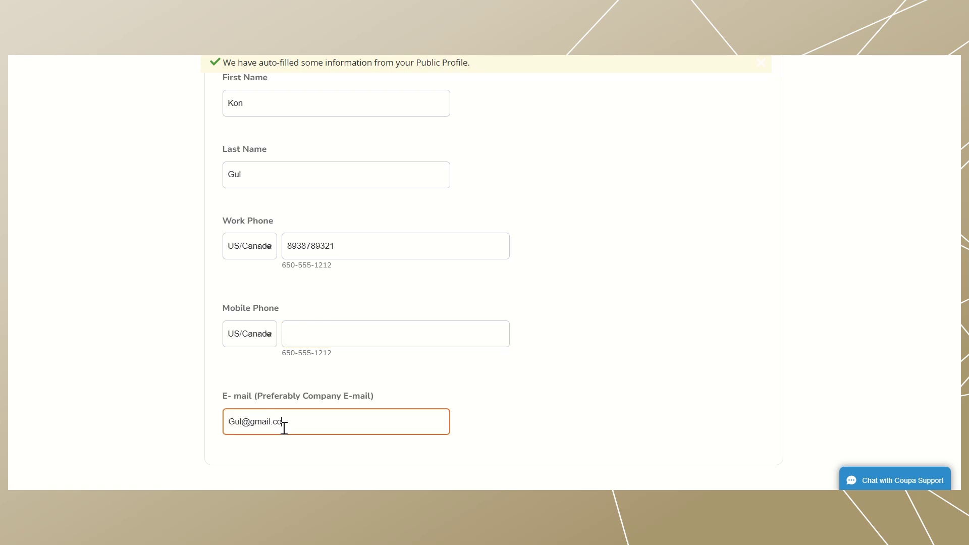
{"action": "scroll", "coordinate": [284, 428], "scroll_direction": "down", "scroll_amount": 1}
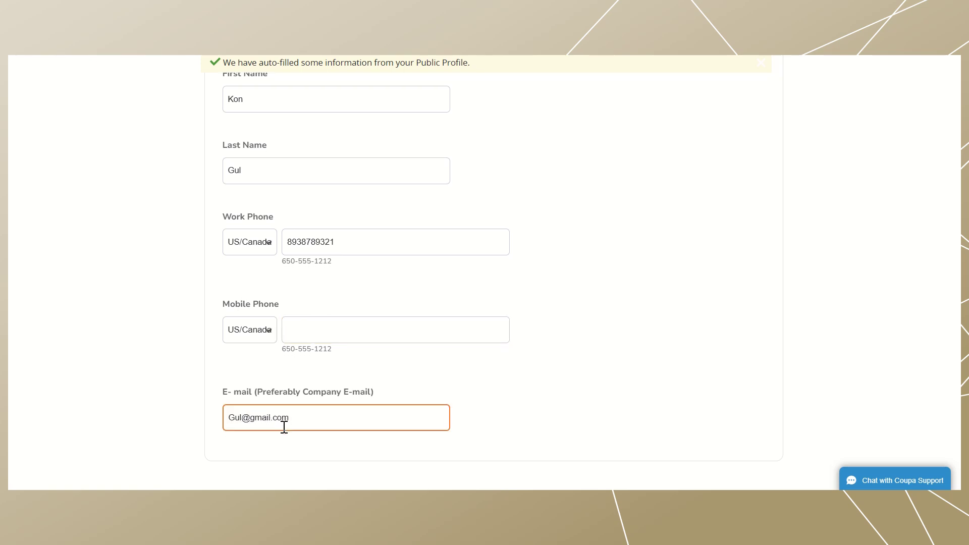
{"action": "left_click", "coordinate": [177, 419]}
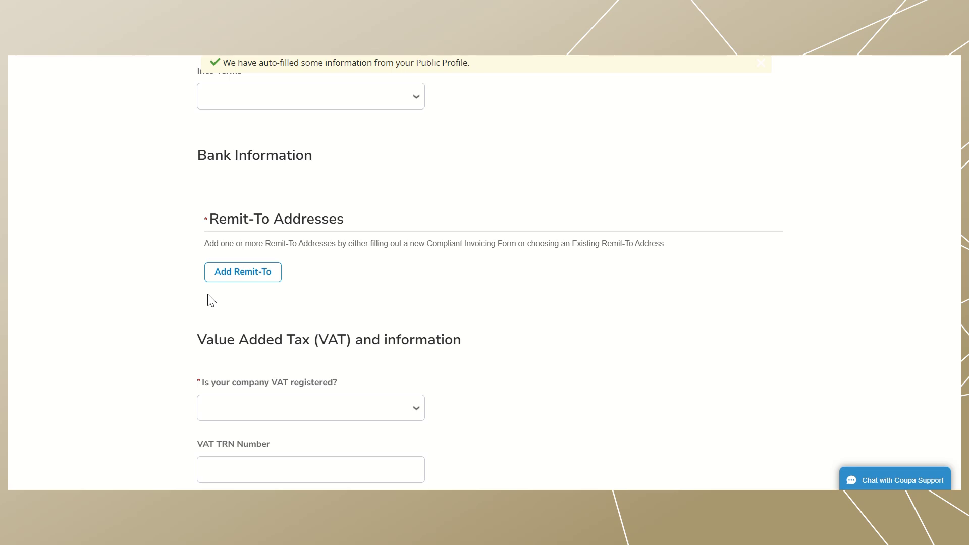
{"action": "left_click", "coordinate": [243, 272]}
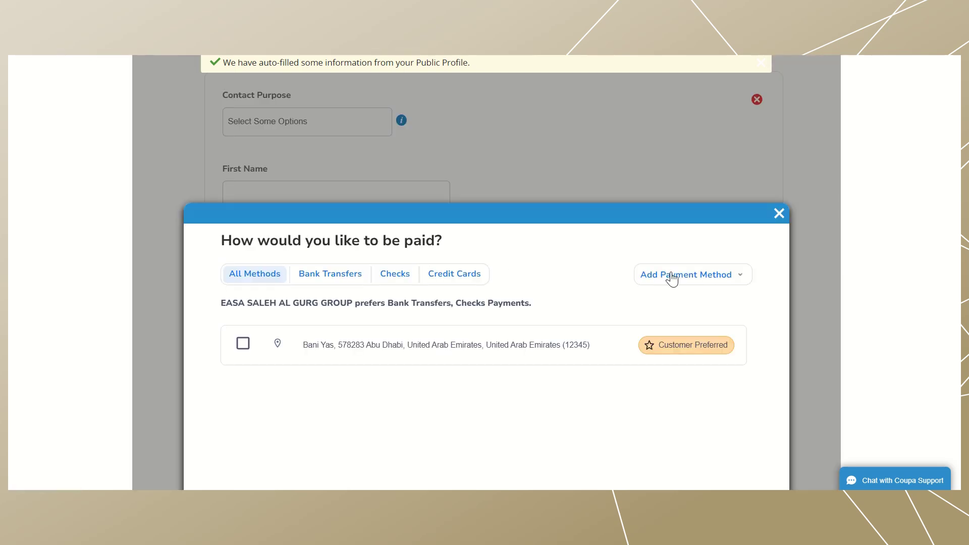
{"action": "left_click", "coordinate": [671, 277]}
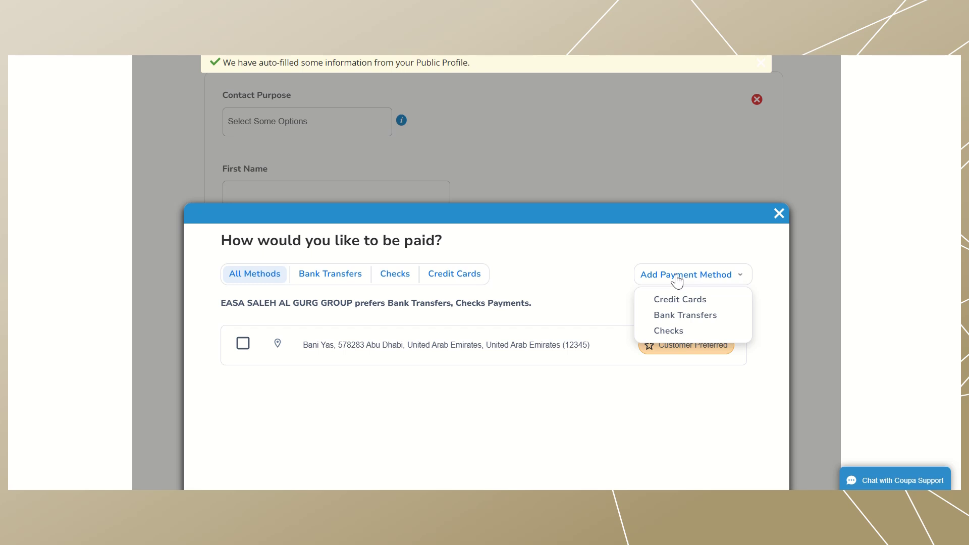
{"action": "left_click", "coordinate": [681, 316]}
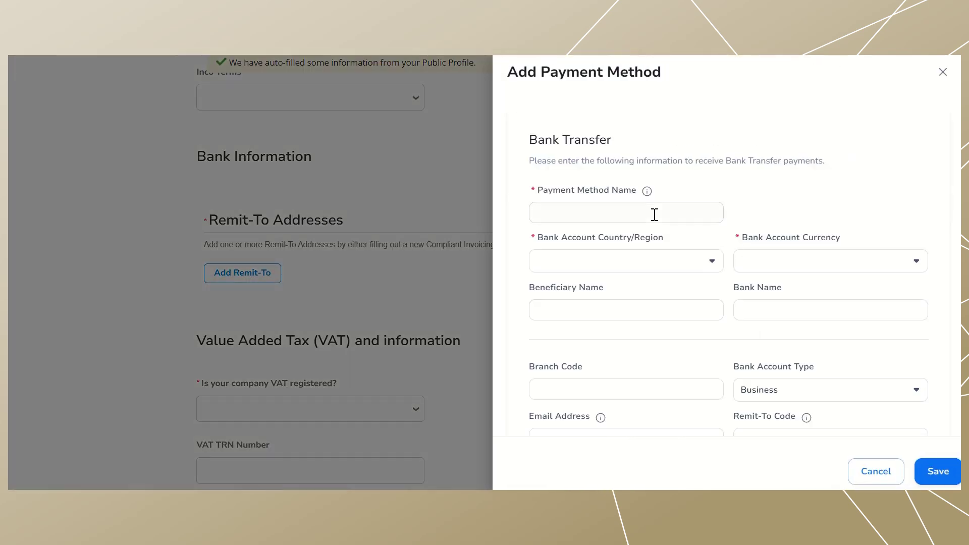
{"action": "left_click", "coordinate": [650, 215]}
{"action": "left_click", "coordinate": [626, 246]}
{"action": "left_click", "coordinate": [785, 299]}
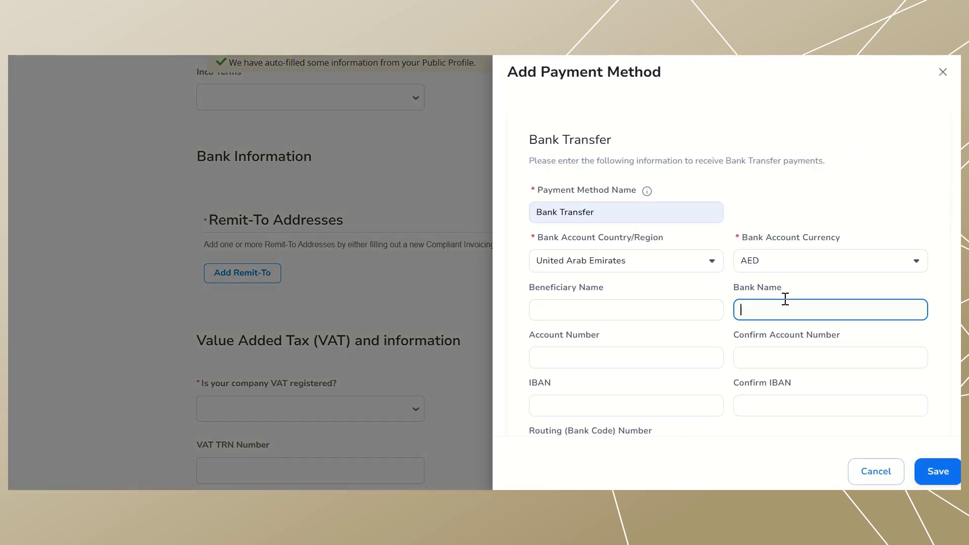
{"action": "left_click", "coordinate": [670, 302]}
{"action": "left_click", "coordinate": [613, 352]}
{"action": "scroll", "coordinate": [798, 365], "scroll_direction": "down", "scroll_amount": 1}
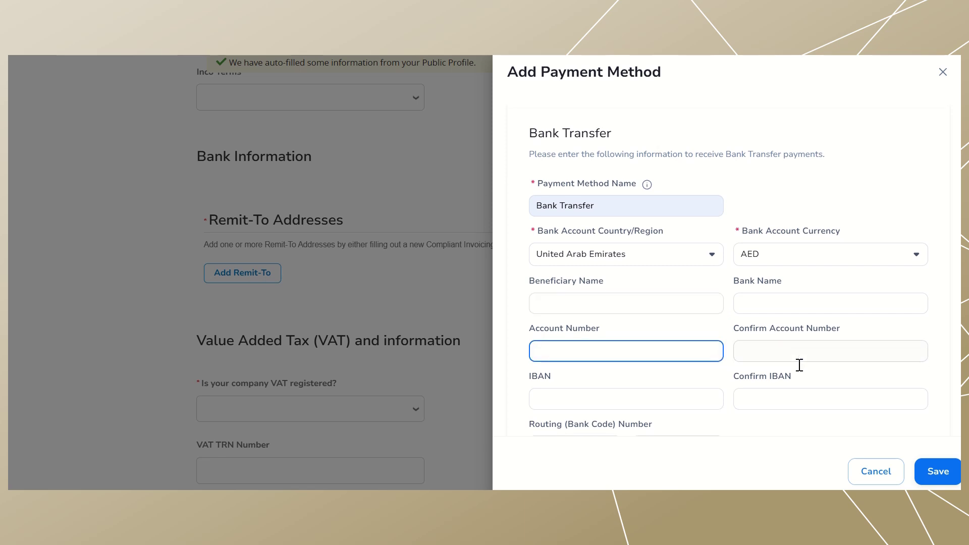
{"action": "left_click", "coordinate": [870, 470]}
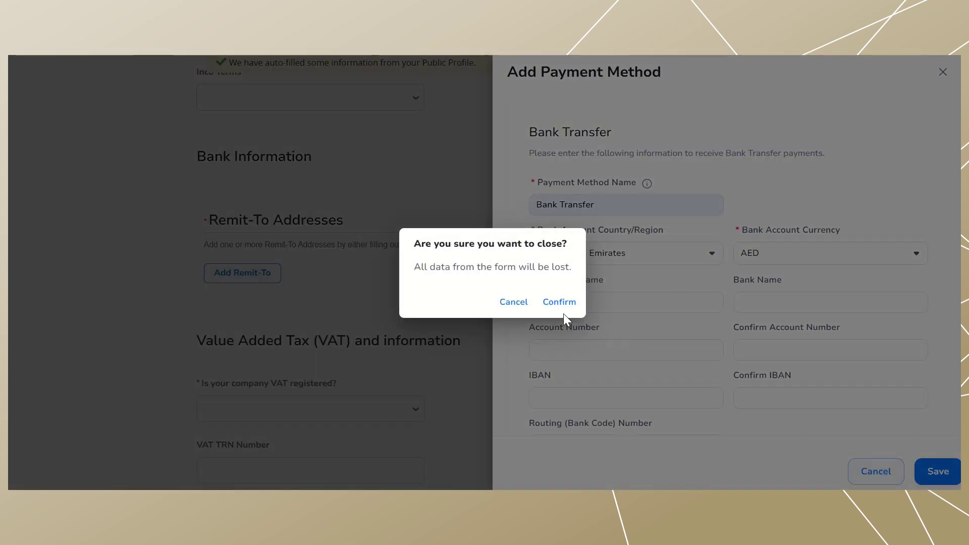
{"action": "left_click", "coordinate": [559, 302]}
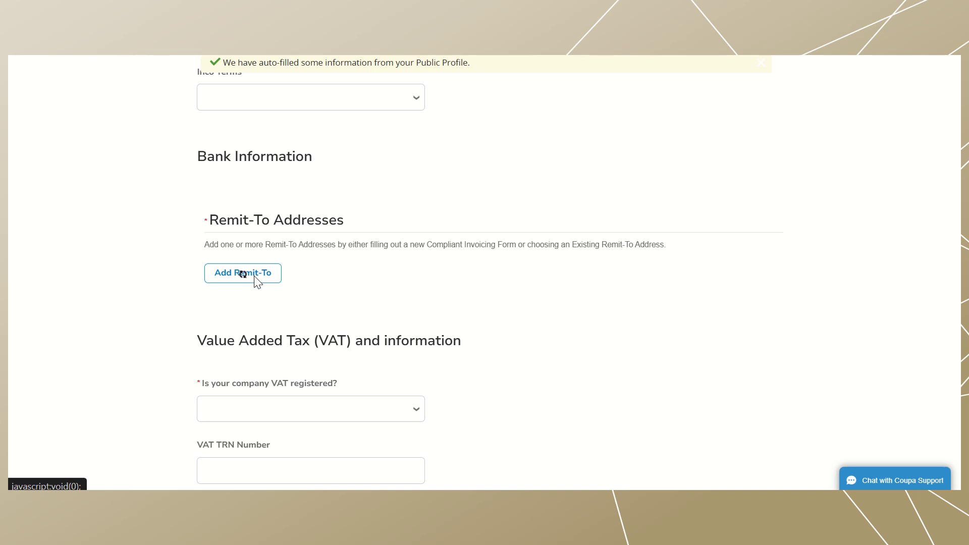
- Add the existing Customer Preferred Bani Yas, Abu Dhabi address as a remit-to address
{"action": "left_click", "coordinate": [255, 277]}
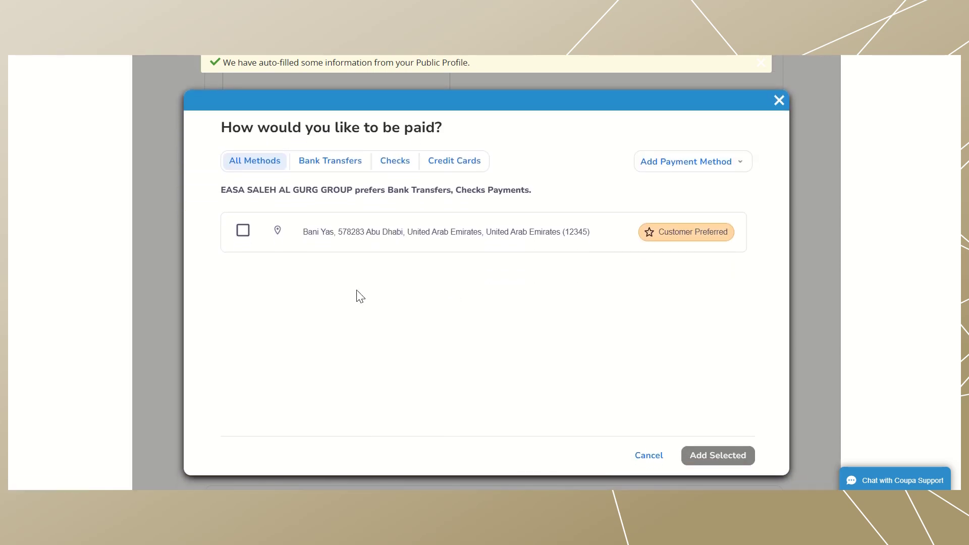
{"action": "left_click", "coordinate": [243, 231]}
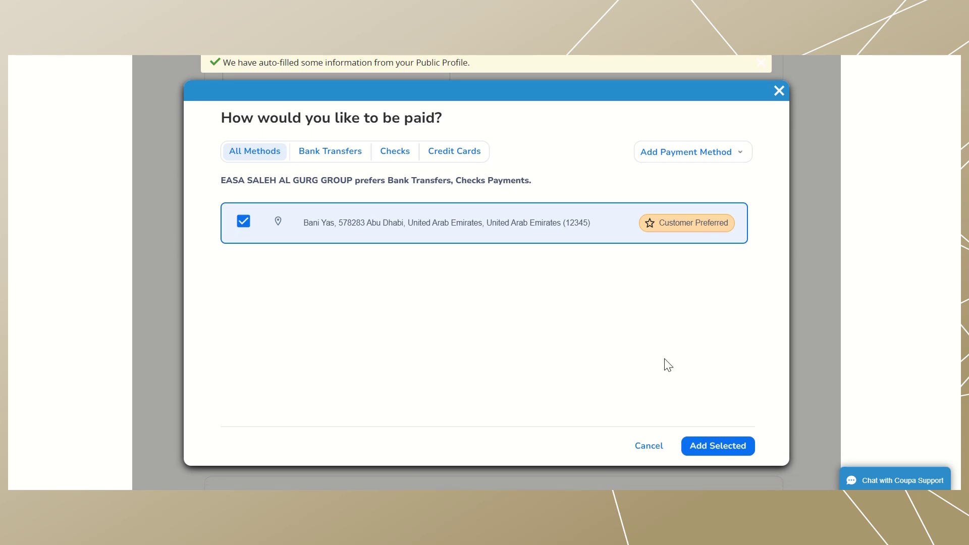
{"action": "left_click", "coordinate": [716, 449]}
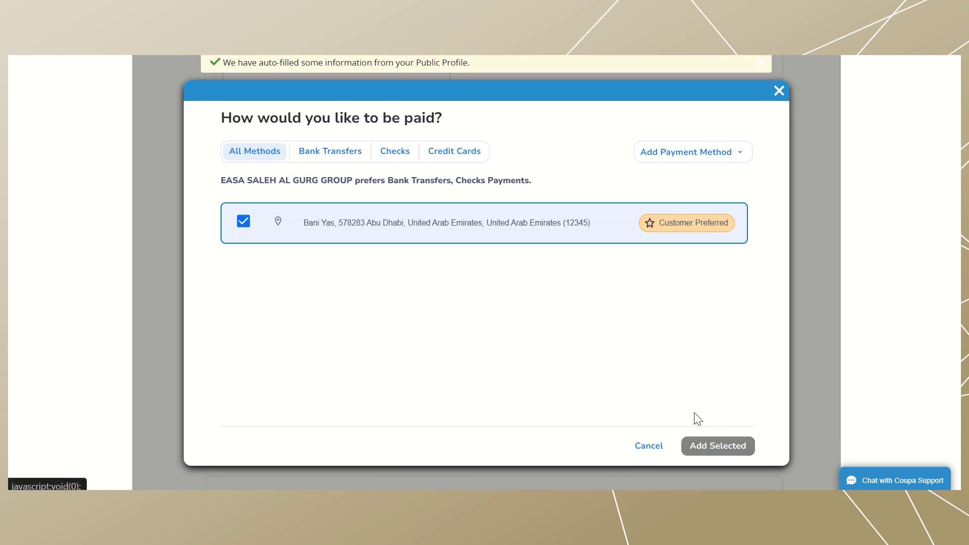
{"action": "scroll", "coordinate": [673, 396], "scroll_direction": "down", "scroll_amount": 15}
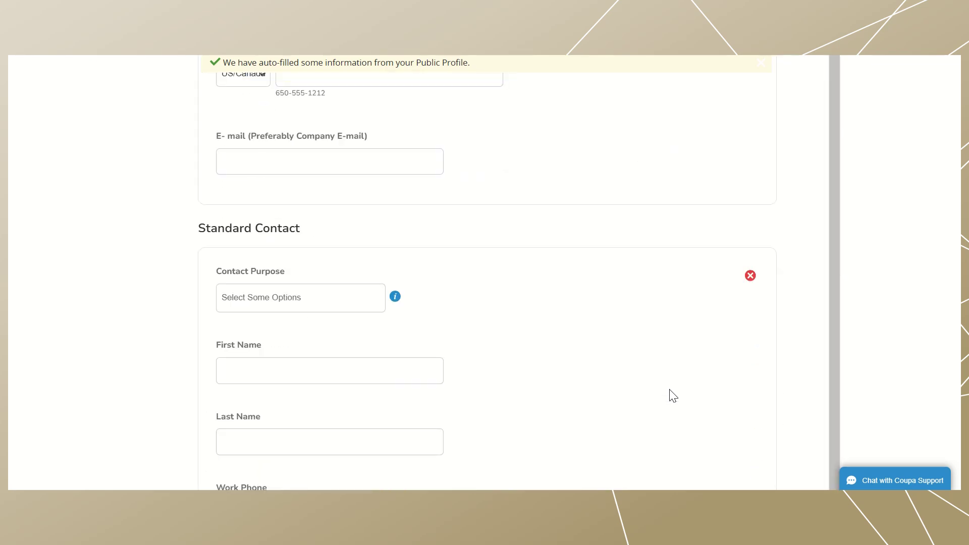
- Accept the remit-to accuracy declaration, choose Cheque as payment mode, and set bank country to United Arab Emirates
{"action": "scroll", "coordinate": [673, 395], "scroll_direction": "down", "scroll_amount": 6}
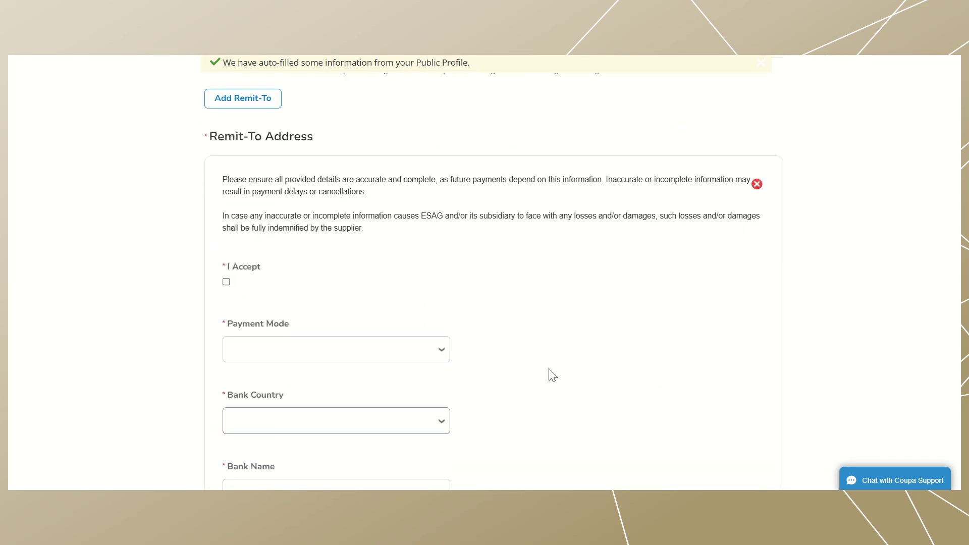
{"action": "left_click", "coordinate": [226, 283]}
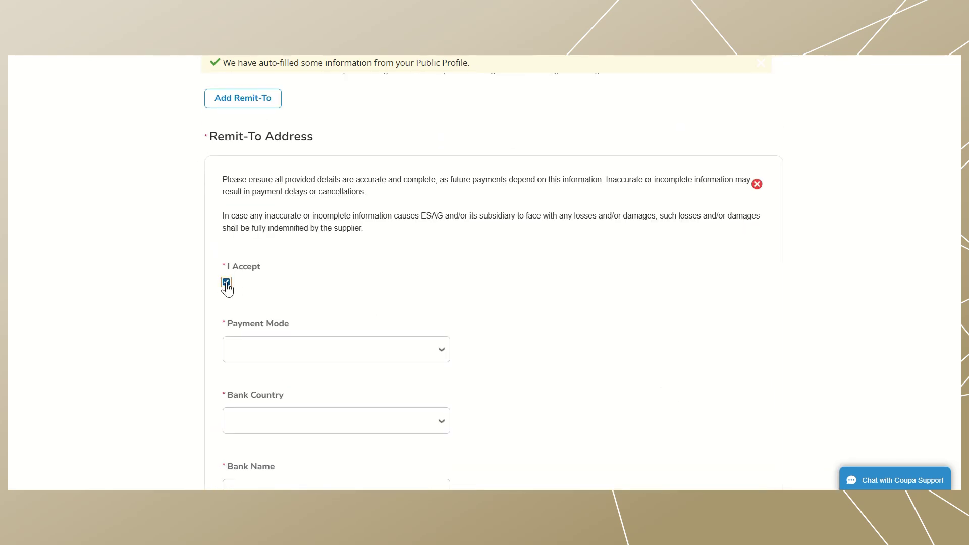
{"action": "left_click", "coordinate": [359, 351]}
{"action": "left_click", "coordinate": [282, 392]}
{"action": "scroll", "coordinate": [422, 363], "scroll_direction": "down", "scroll_amount": 2}
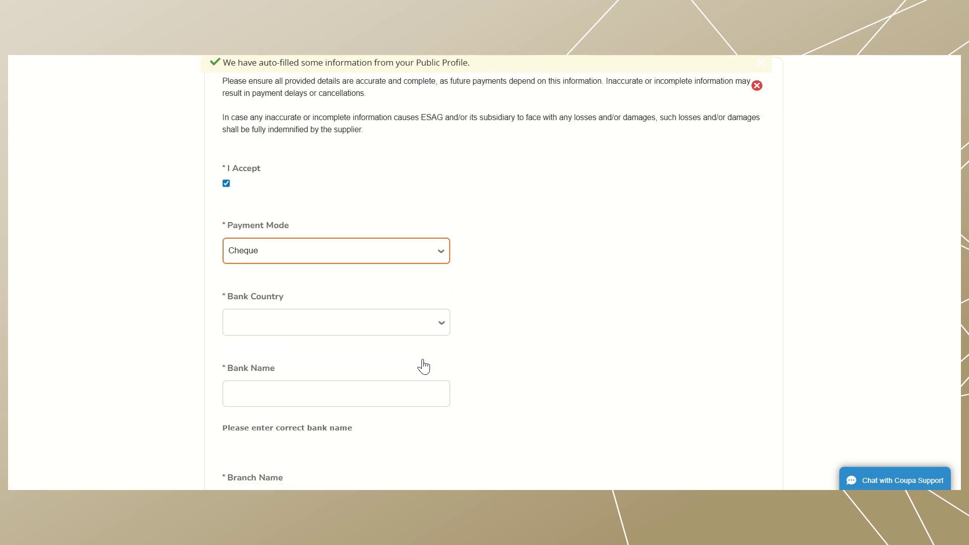
{"action": "left_click", "coordinate": [391, 309]}
{"action": "type", "text": "un"}
{"action": "key", "text": "Return"}
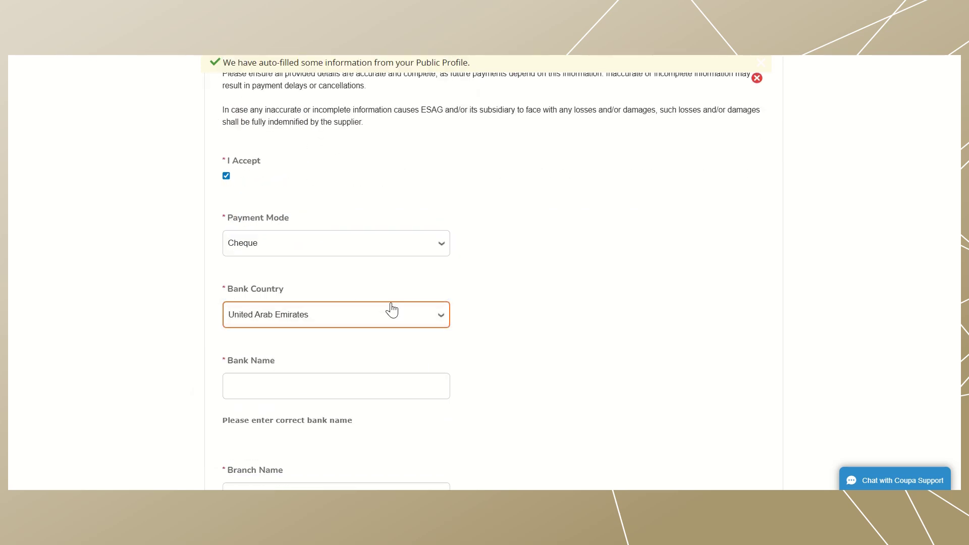
- Enter 'Islamic' as the bank name and move through the Branch Name and Town/City fields
{"action": "scroll", "coordinate": [393, 308], "scroll_direction": "down", "scroll_amount": 3}
{"action": "left_click", "coordinate": [332, 266]}
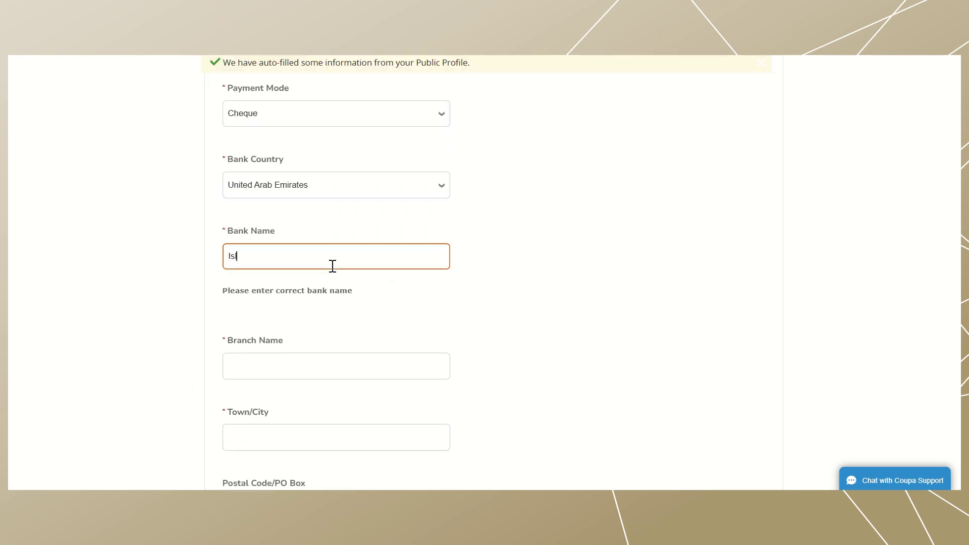
{"action": "type", "text": "Islamic"}
{"action": "scroll", "coordinate": [330, 266], "scroll_direction": "down", "scroll_amount": 1}
{"action": "left_click", "coordinate": [287, 335]}
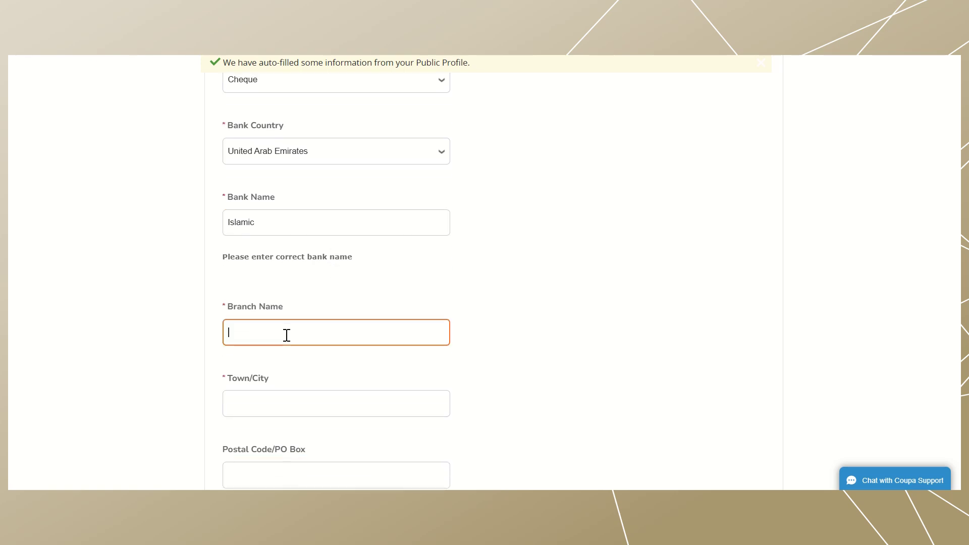
{"action": "scroll", "coordinate": [287, 335], "scroll_direction": "down", "scroll_amount": 2}
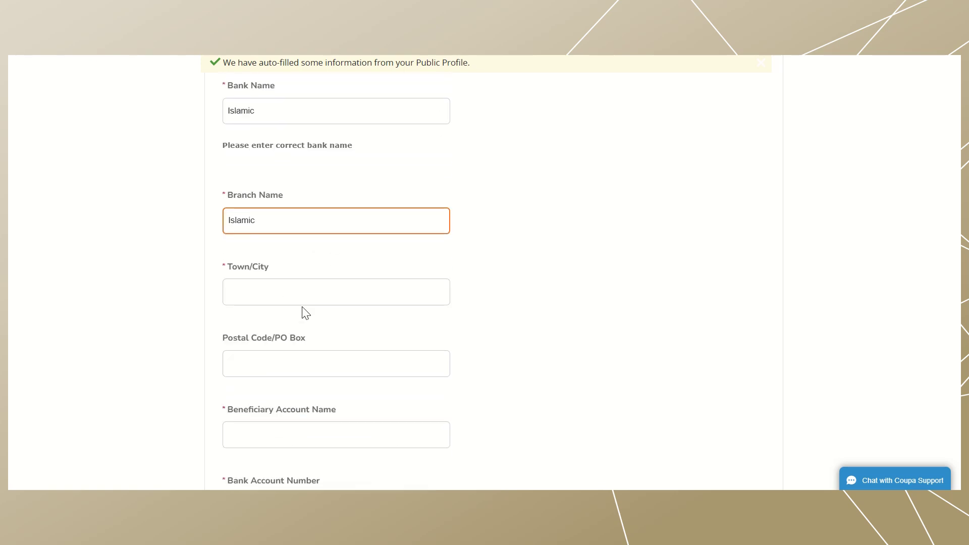
{"action": "left_click", "coordinate": [302, 280]}
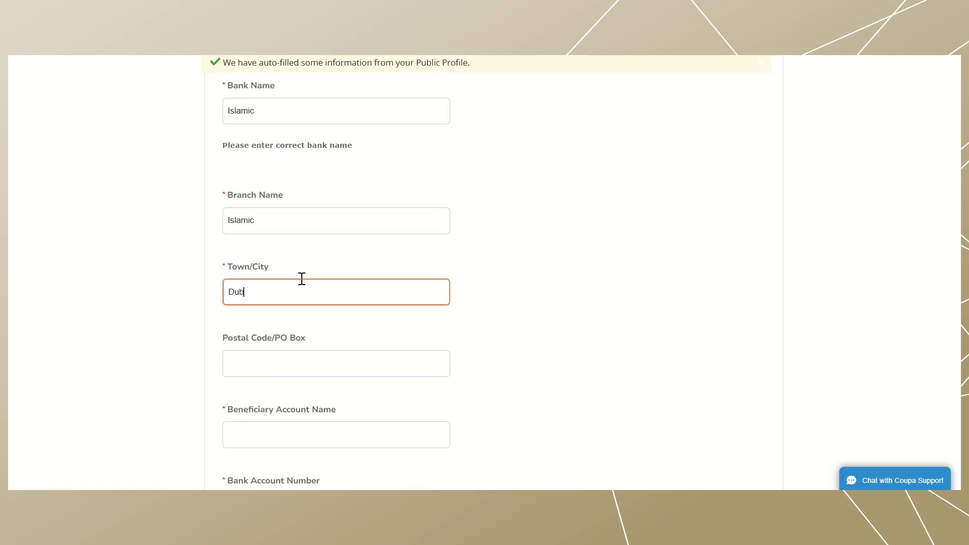
{"action": "scroll", "coordinate": [302, 279], "scroll_direction": "down", "scroll_amount": 4}
- Fill in the beneficiary account name and the bank account number
{"action": "left_click", "coordinate": [299, 228]}
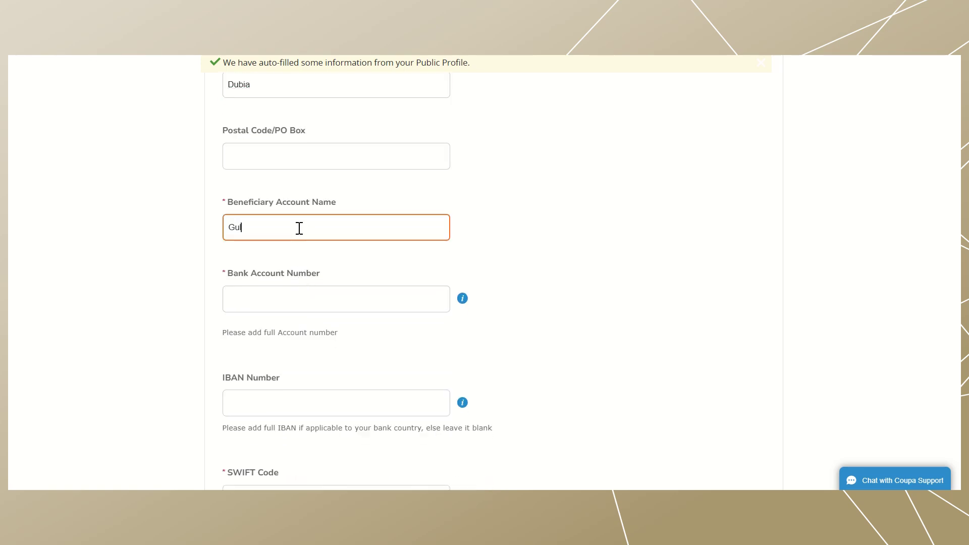
{"action": "scroll", "coordinate": [299, 227], "scroll_direction": "down", "scroll_amount": 1}
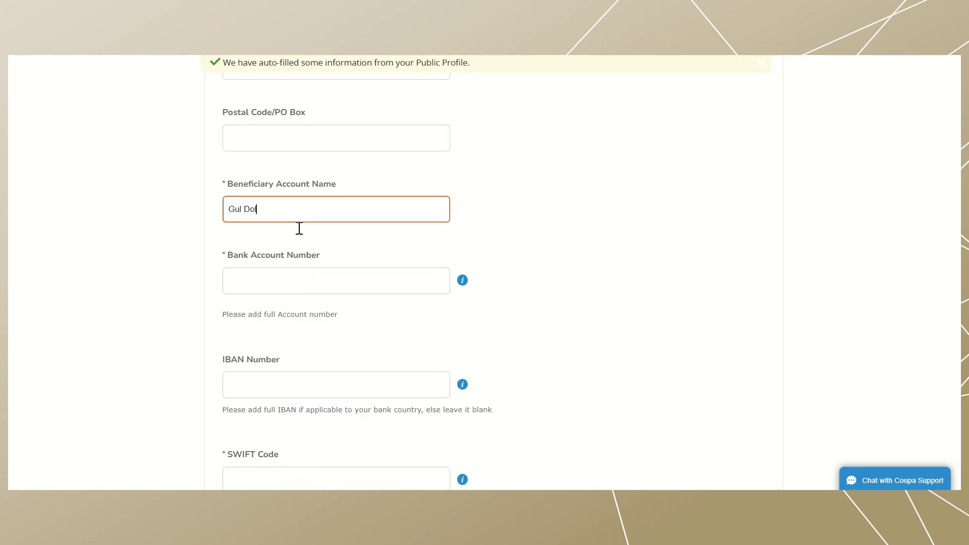
{"action": "left_click", "coordinate": [280, 274]}
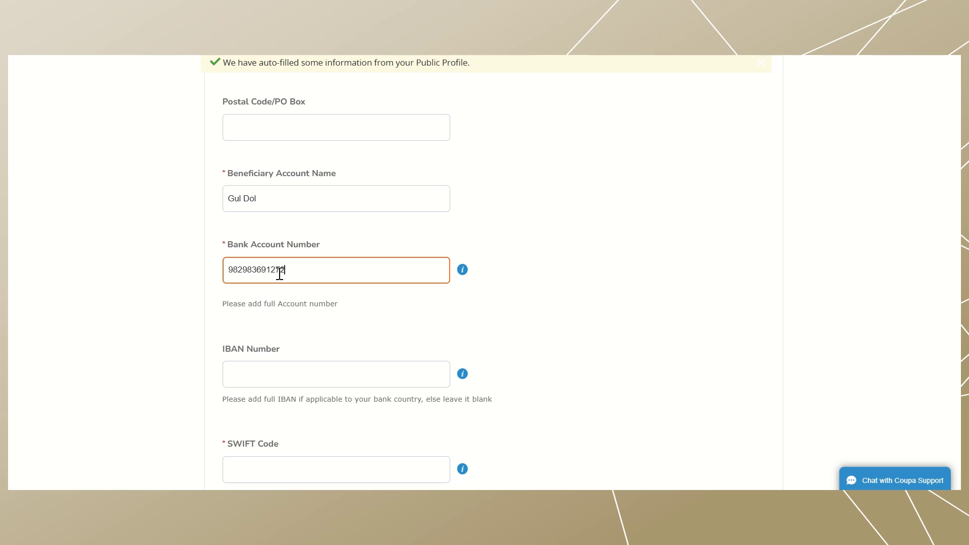
- Go to the SWIFT Code field, then scroll down to the In-Country Value Certificate section
{"action": "scroll", "coordinate": [279, 272], "scroll_direction": "down", "scroll_amount": 1}
{"action": "left_click", "coordinate": [279, 432]}
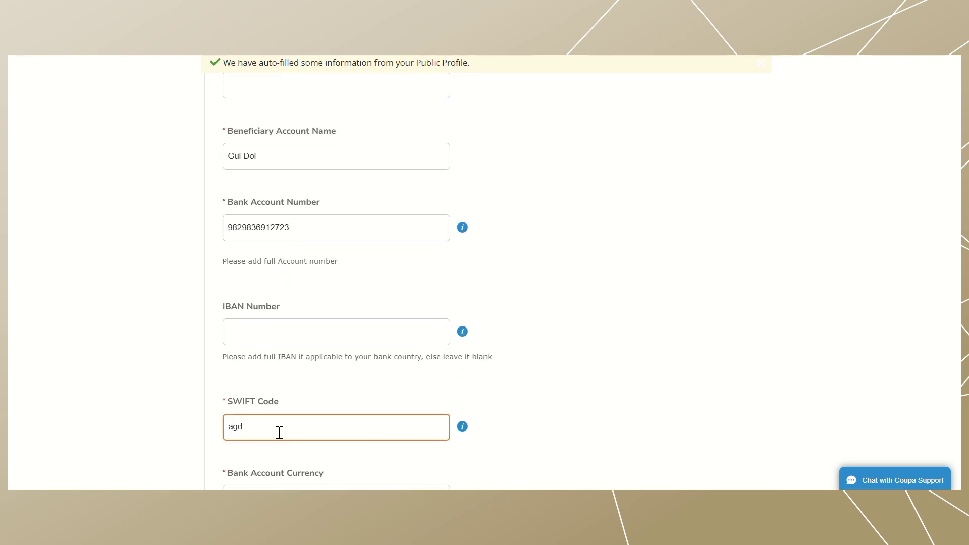
{"action": "scroll", "coordinate": [279, 433], "scroll_direction": "down", "scroll_amount": 3}
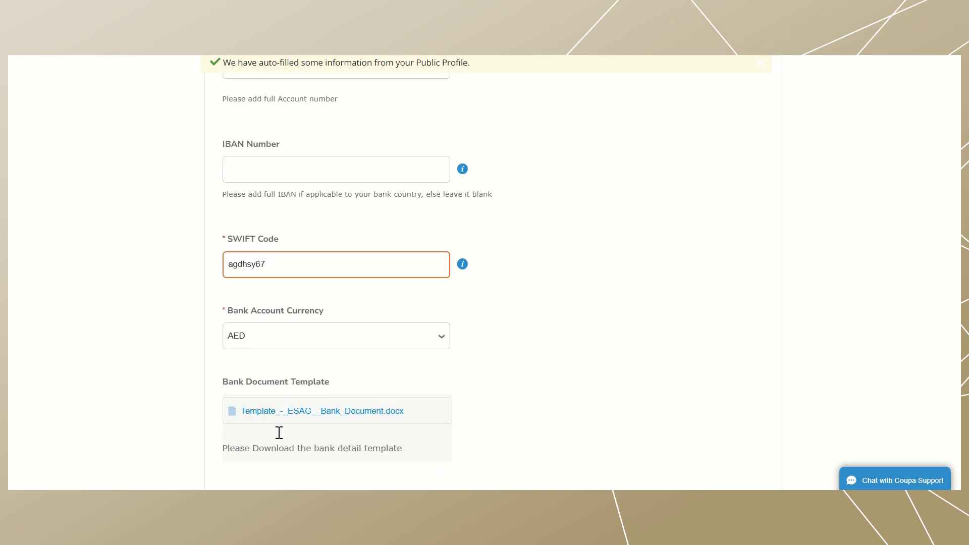
{"action": "scroll", "coordinate": [359, 363], "scroll_direction": "down", "scroll_amount": 1}
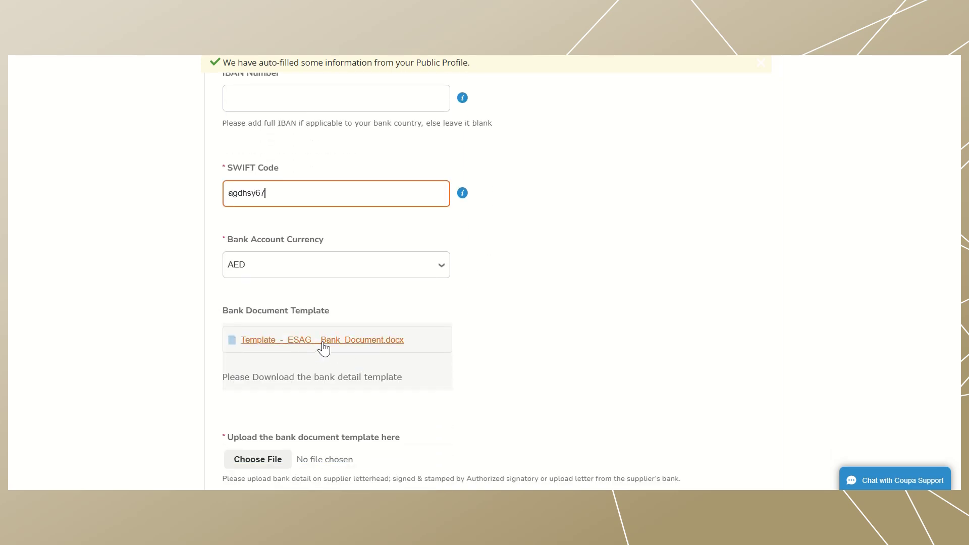
{"action": "scroll", "coordinate": [335, 346], "scroll_direction": "down", "scroll_amount": 2}
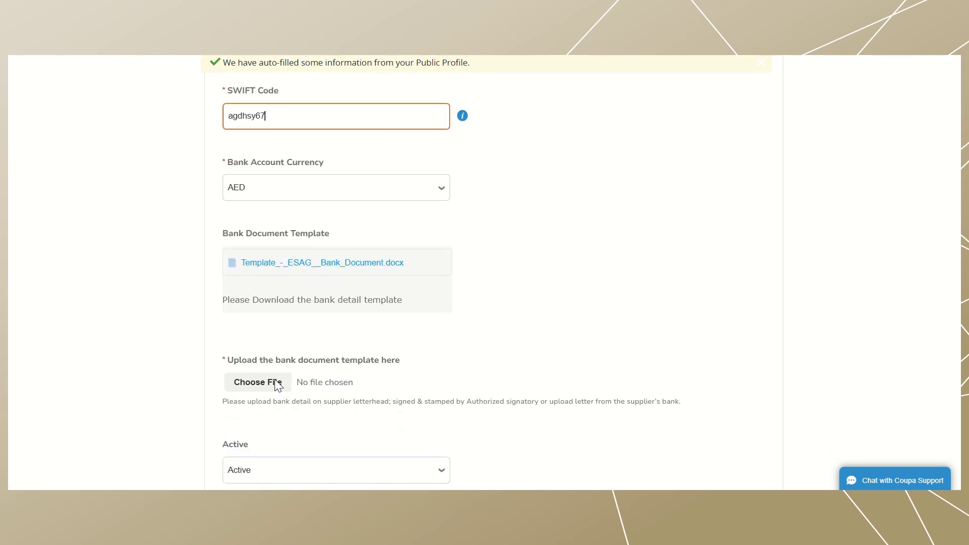
{"action": "scroll", "coordinate": [377, 363], "scroll_direction": "down", "scroll_amount": 1}
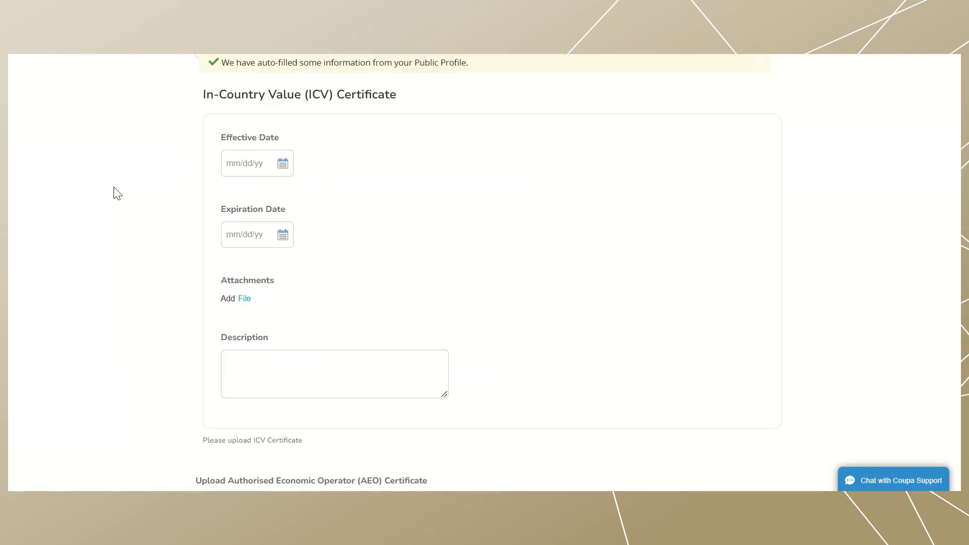
- Set the ICV Certificate Effective Date to 03/12/25 and Expiration Date to 03/31/25
{"action": "left_click", "coordinate": [286, 166]}
{"action": "left_click", "coordinate": [292, 251]}
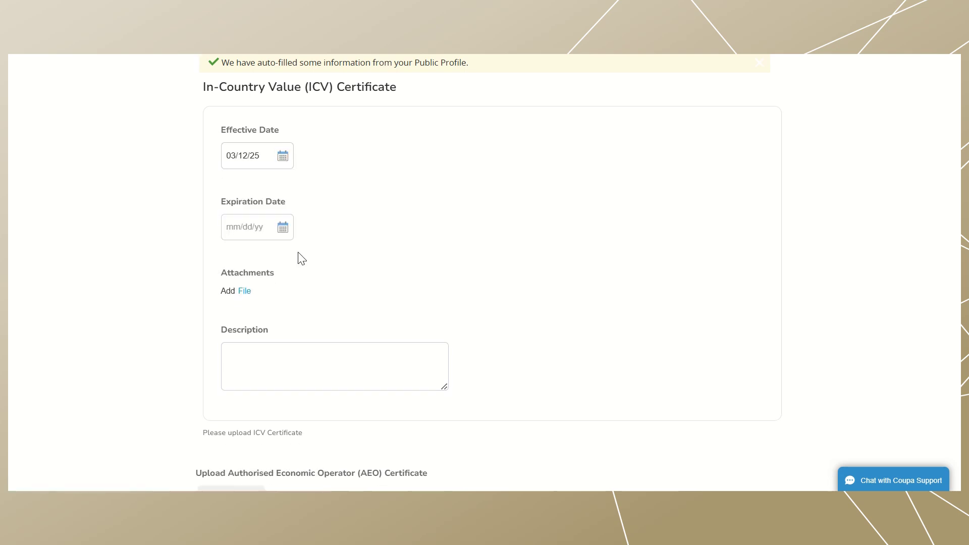
{"action": "left_click", "coordinate": [282, 225]}
{"action": "left_click", "coordinate": [256, 359]}
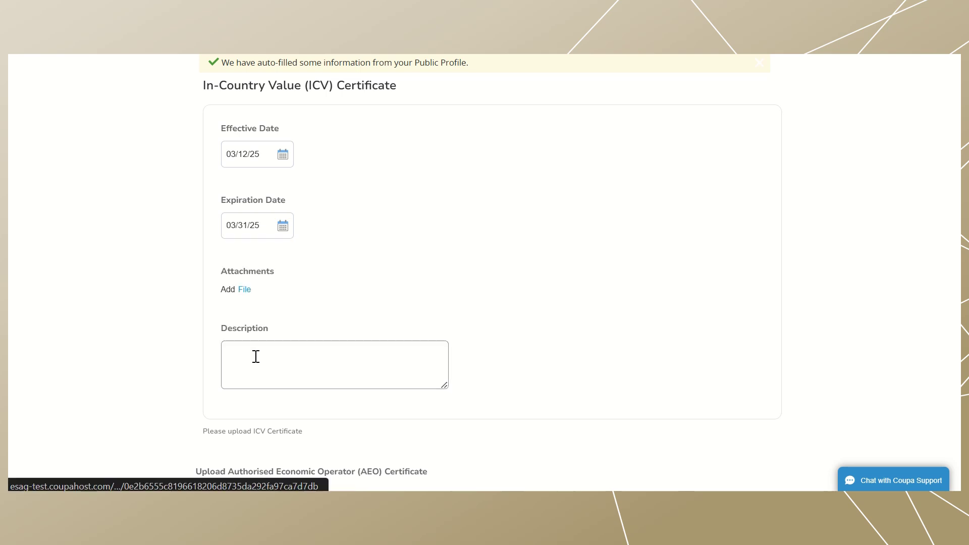
{"action": "scroll", "coordinate": [256, 357], "scroll_direction": "down", "scroll_amount": 1}
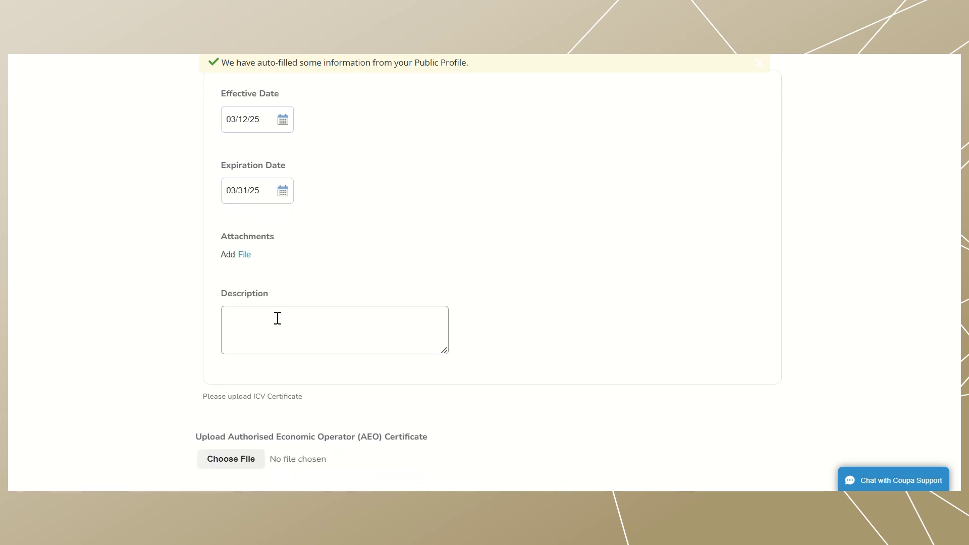
- Clear a stray text selection and scroll down to the Quality Management Certificate section
{"action": "scroll", "coordinate": [287, 319], "scroll_direction": "down", "scroll_amount": 1}
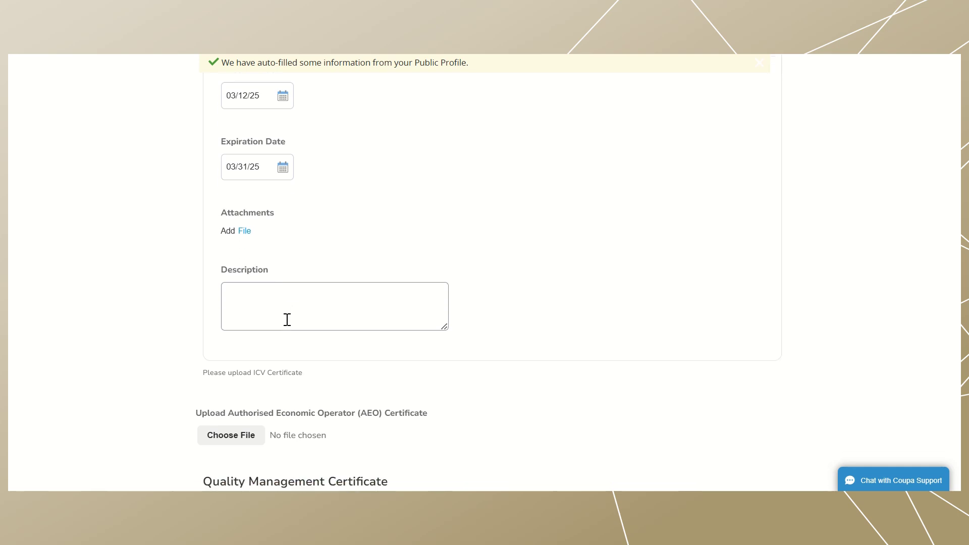
{"action": "left_click_drag", "start_coordinate": [198, 348], "coordinate": [342, 346]}
{"action": "left_click", "coordinate": [342, 346]}
{"action": "scroll", "coordinate": [341, 346], "scroll_direction": "down", "scroll_amount": 1}
{"action": "scroll", "coordinate": [343, 349], "scroll_direction": "down", "scroll_amount": 1}
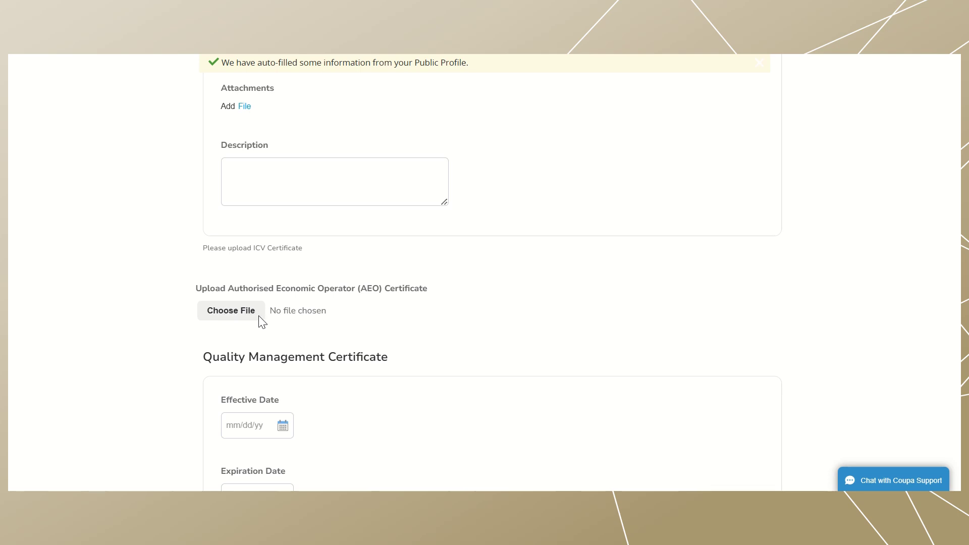
{"action": "scroll", "coordinate": [259, 320], "scroll_direction": "down", "scroll_amount": 1}
{"action": "scroll", "coordinate": [260, 321], "scroll_direction": "down", "scroll_amount": 3}
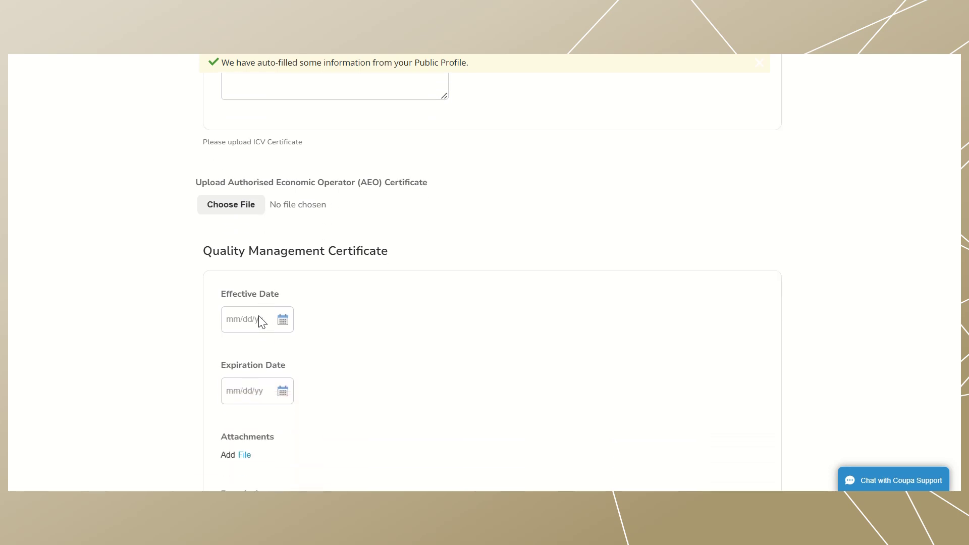
- Give the Quality Management Certificate Effective Date 12 March 2025 and Expiration Date 31 March 2025
{"action": "left_click", "coordinate": [284, 280]}
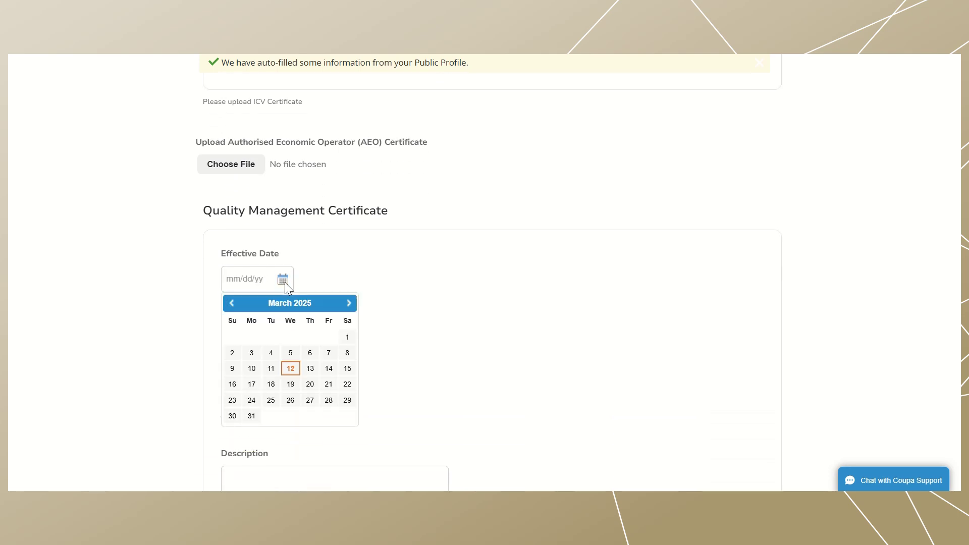
{"action": "left_click", "coordinate": [291, 367]}
{"action": "scroll", "coordinate": [292, 369], "scroll_direction": "down", "scroll_amount": 1}
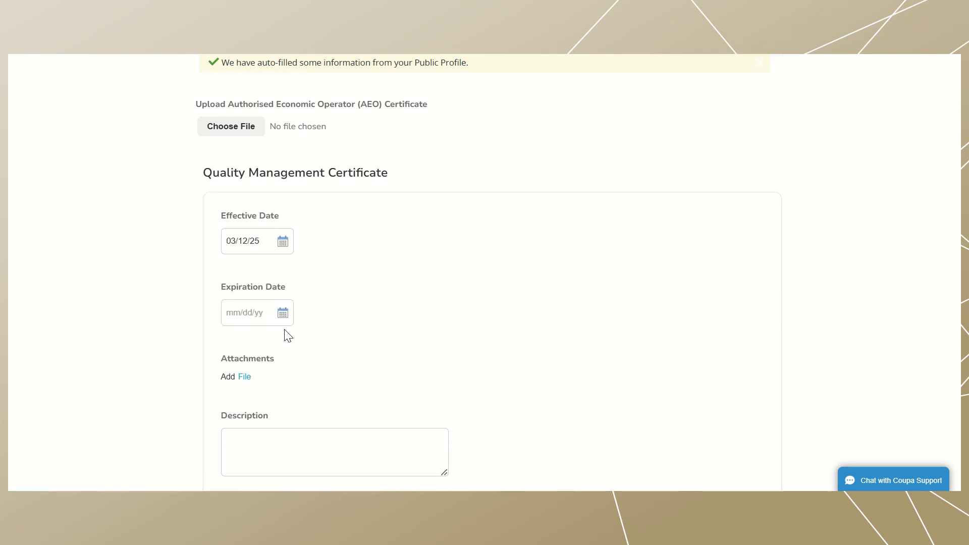
{"action": "left_click", "coordinate": [281, 314]}
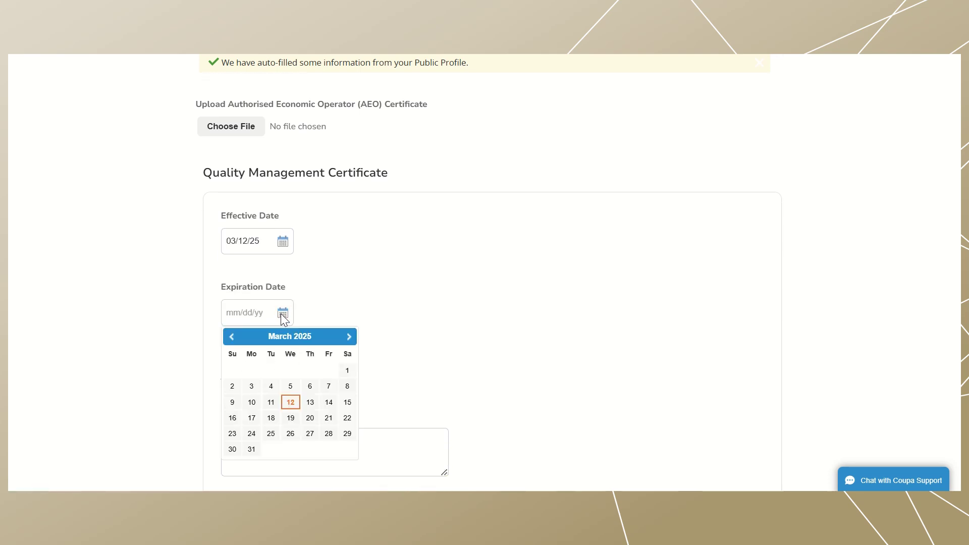
{"action": "left_click", "coordinate": [250, 447]}
{"action": "scroll", "coordinate": [270, 398], "scroll_direction": "down", "scroll_amount": 2}
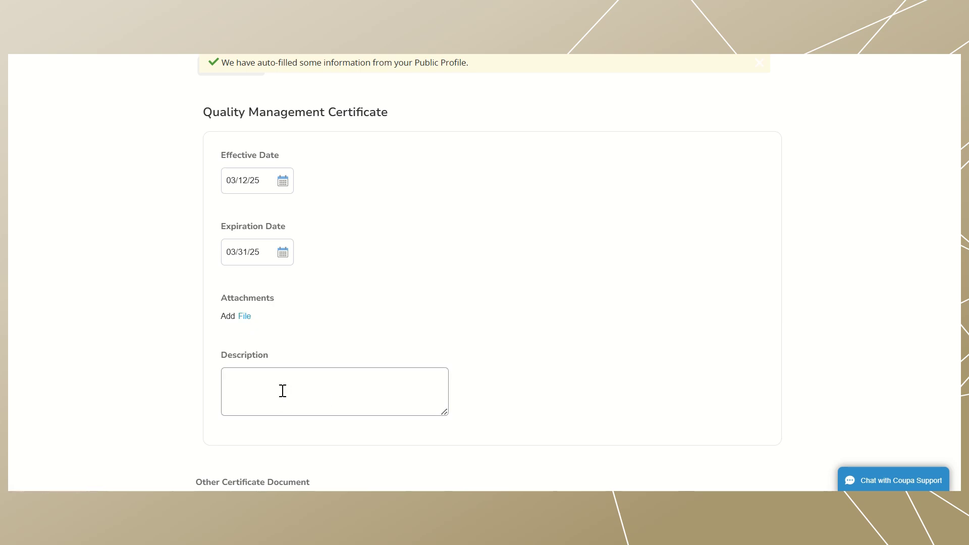
{"action": "scroll", "coordinate": [282, 391], "scroll_direction": "down", "scroll_amount": 4}
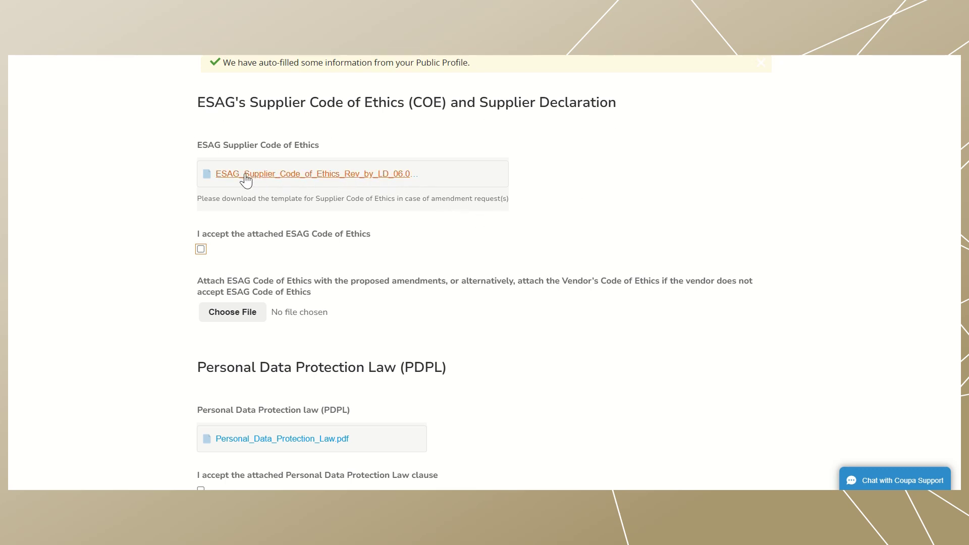
- Tick 'I accept the attached ESAG Code of Ethics'
{"action": "left_click", "coordinate": [174, 187]}
{"action": "left_click", "coordinate": [202, 250]}
{"action": "scroll", "coordinate": [350, 249], "scroll_direction": "down", "scroll_amount": 1}
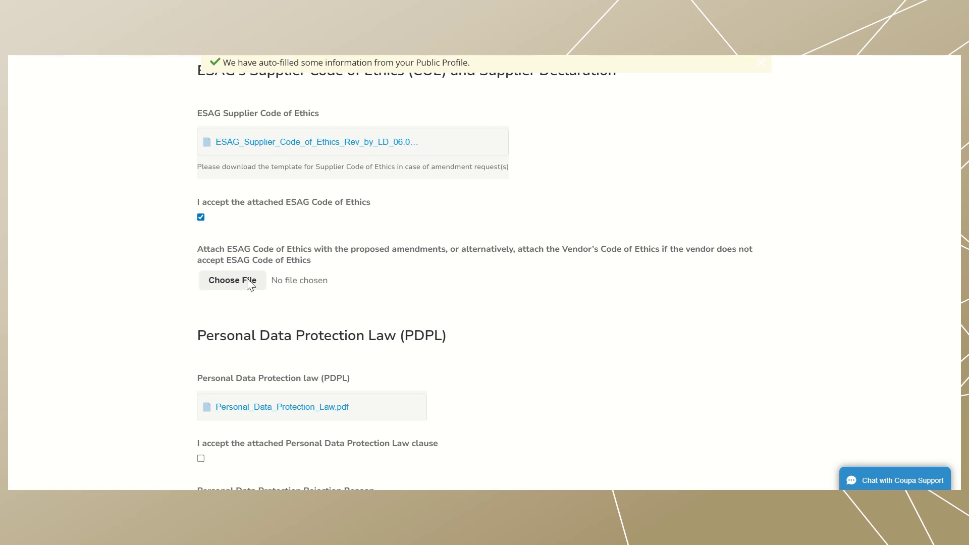
{"action": "scroll", "coordinate": [287, 307], "scroll_direction": "down", "scroll_amount": 3}
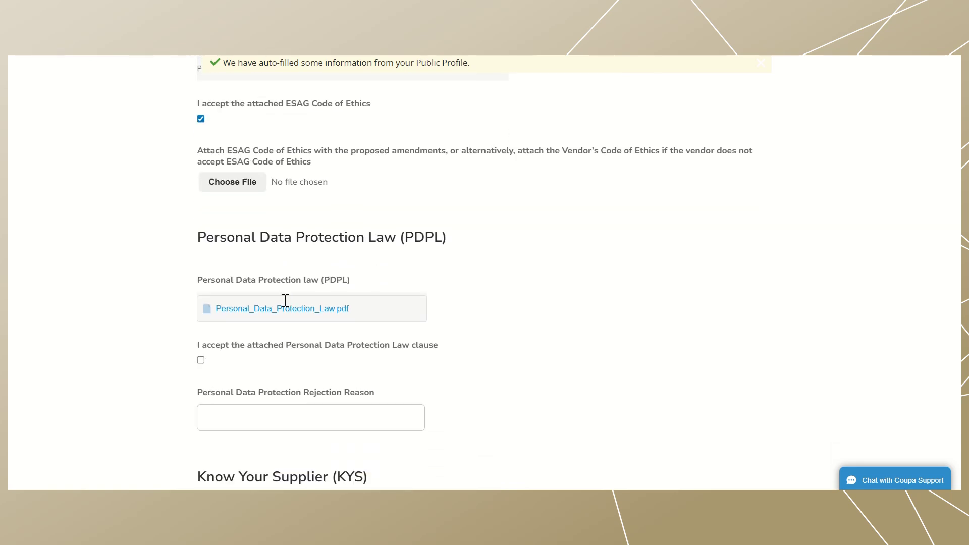
{"action": "scroll", "coordinate": [287, 305], "scroll_direction": "down", "scroll_amount": 1}
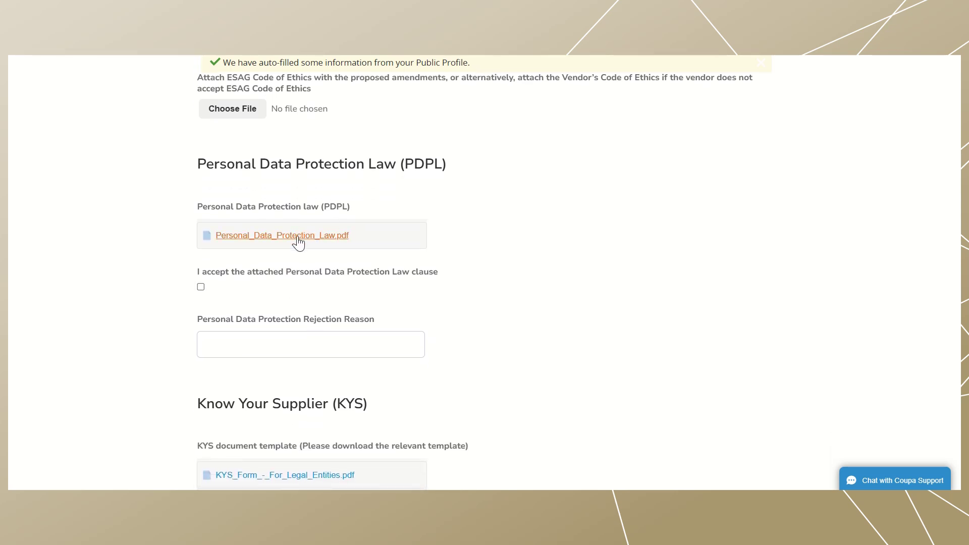
- Accept the Personal Data Protection Law clause, leaving the Rejection Reason empty
{"action": "left_click", "coordinate": [199, 288]}
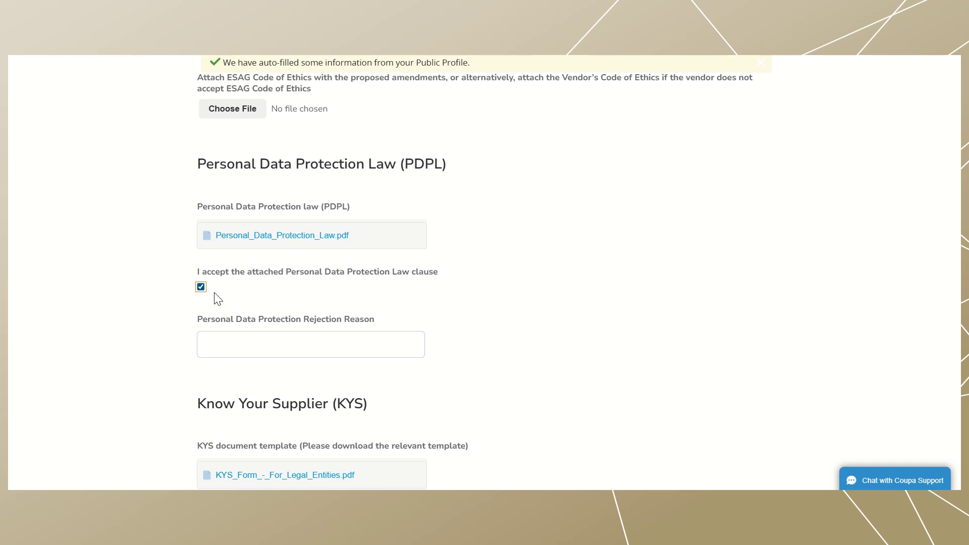
{"action": "left_click", "coordinate": [246, 346]}
{"action": "left_click", "coordinate": [190, 338]}
{"action": "scroll", "coordinate": [465, 355], "scroll_direction": "down", "scroll_amount": 3}
{"action": "scroll", "coordinate": [468, 356], "scroll_direction": "down", "scroll_amount": 2}
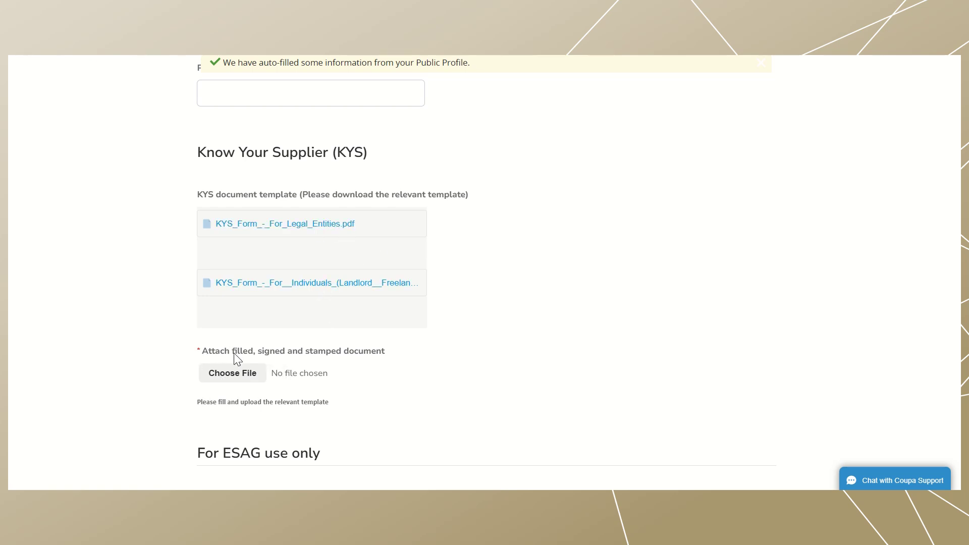
{"action": "scroll", "coordinate": [284, 387], "scroll_direction": "down", "scroll_amount": 4}
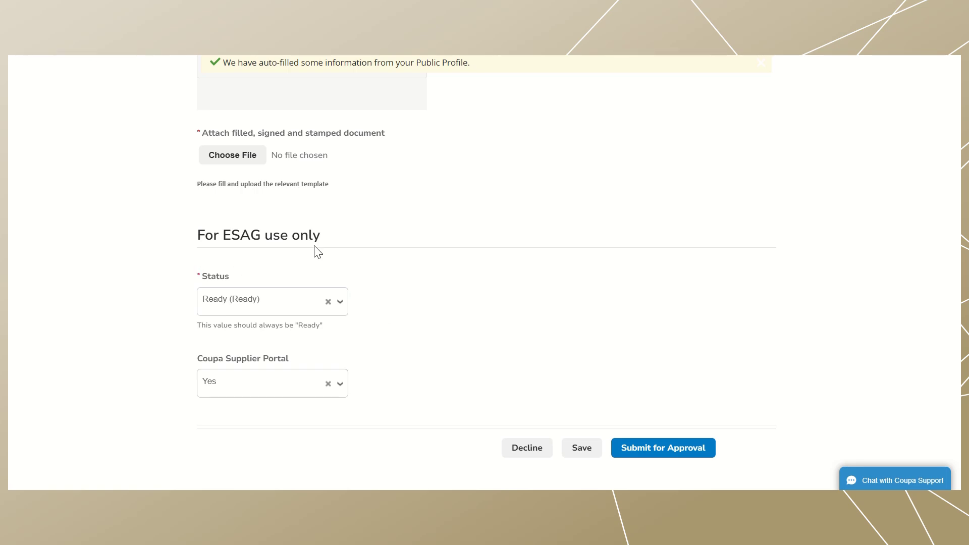
{"action": "scroll", "coordinate": [405, 412], "scroll_direction": "down", "scroll_amount": 1}
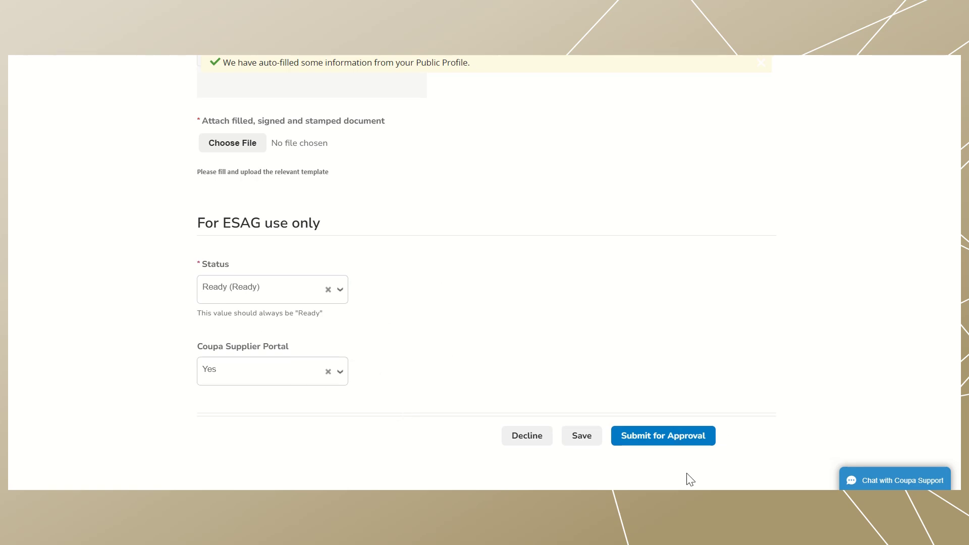